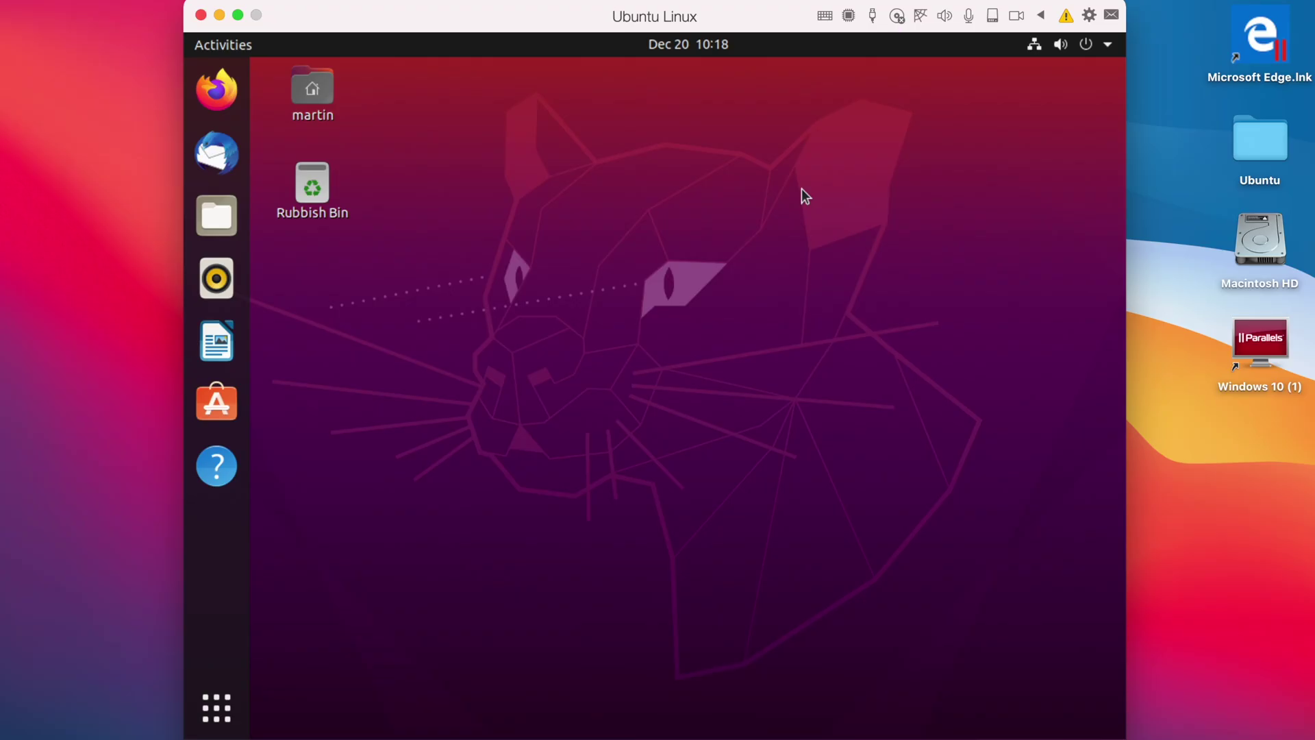
- Open the Home folder in Files from its desktop icon
{"action": "double_click", "coordinate": [313, 93]}
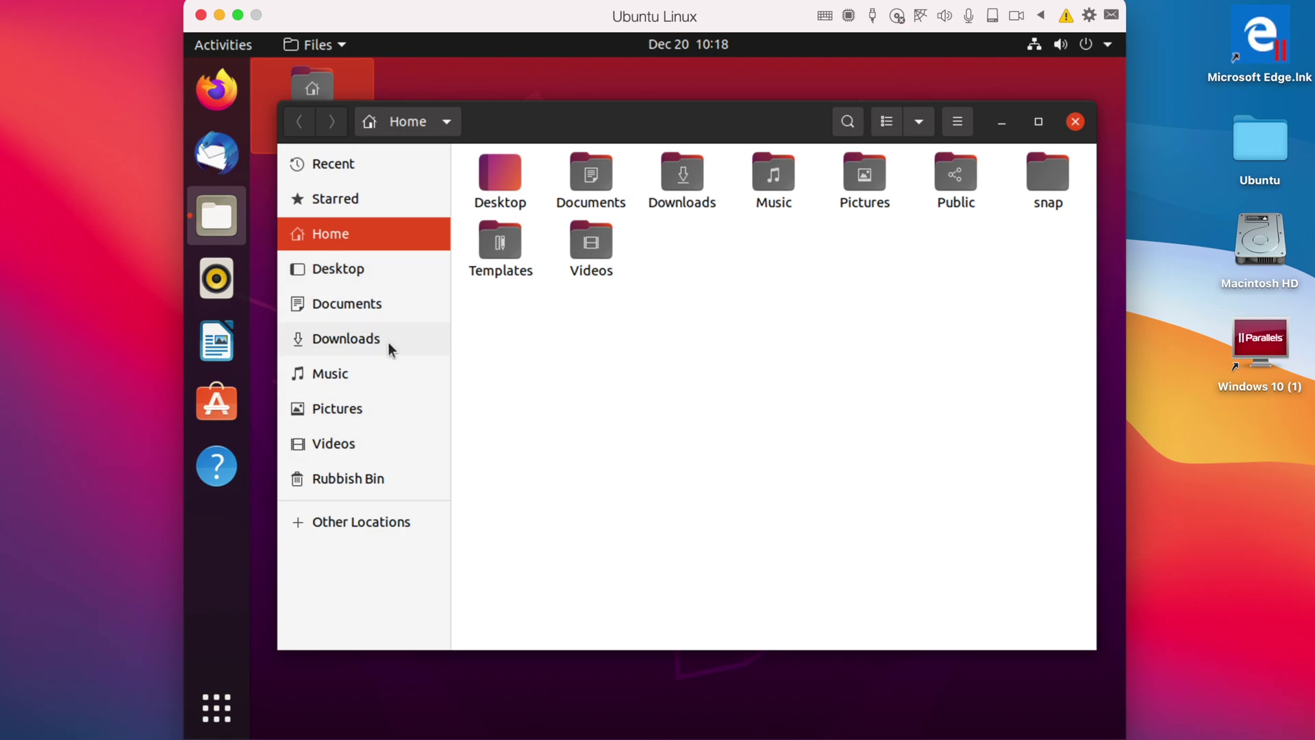
- Go through Other Locations and Computer into the root filesystem's boot folder
{"action": "left_click", "coordinate": [322, 523]}
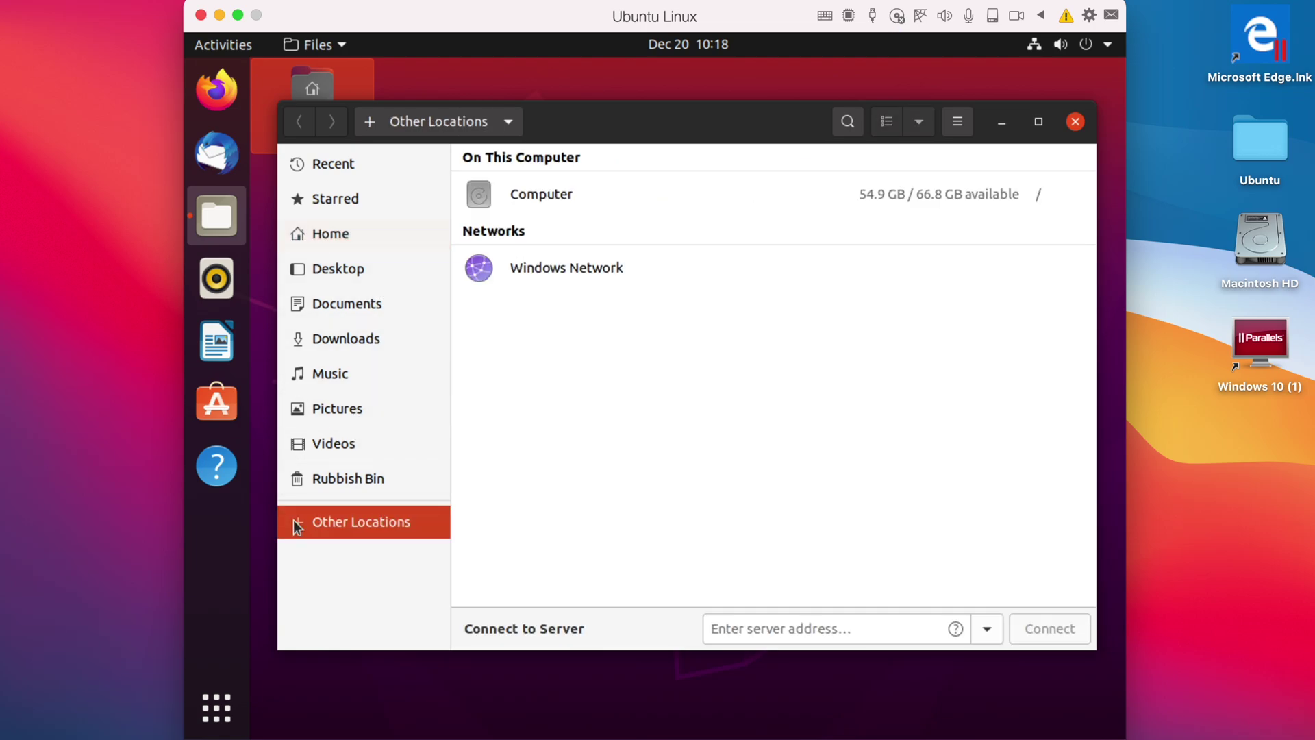
{"action": "left_click", "coordinate": [541, 196]}
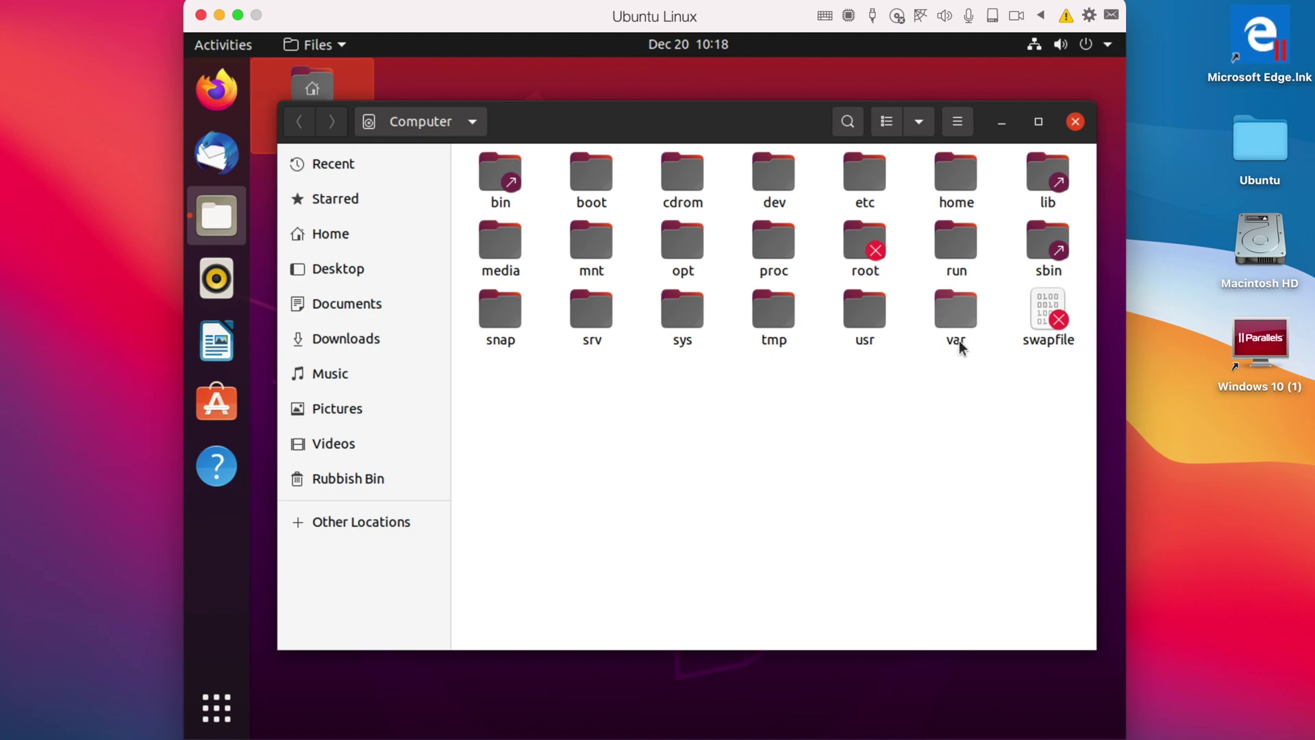
{"action": "double_click", "coordinate": [602, 180]}
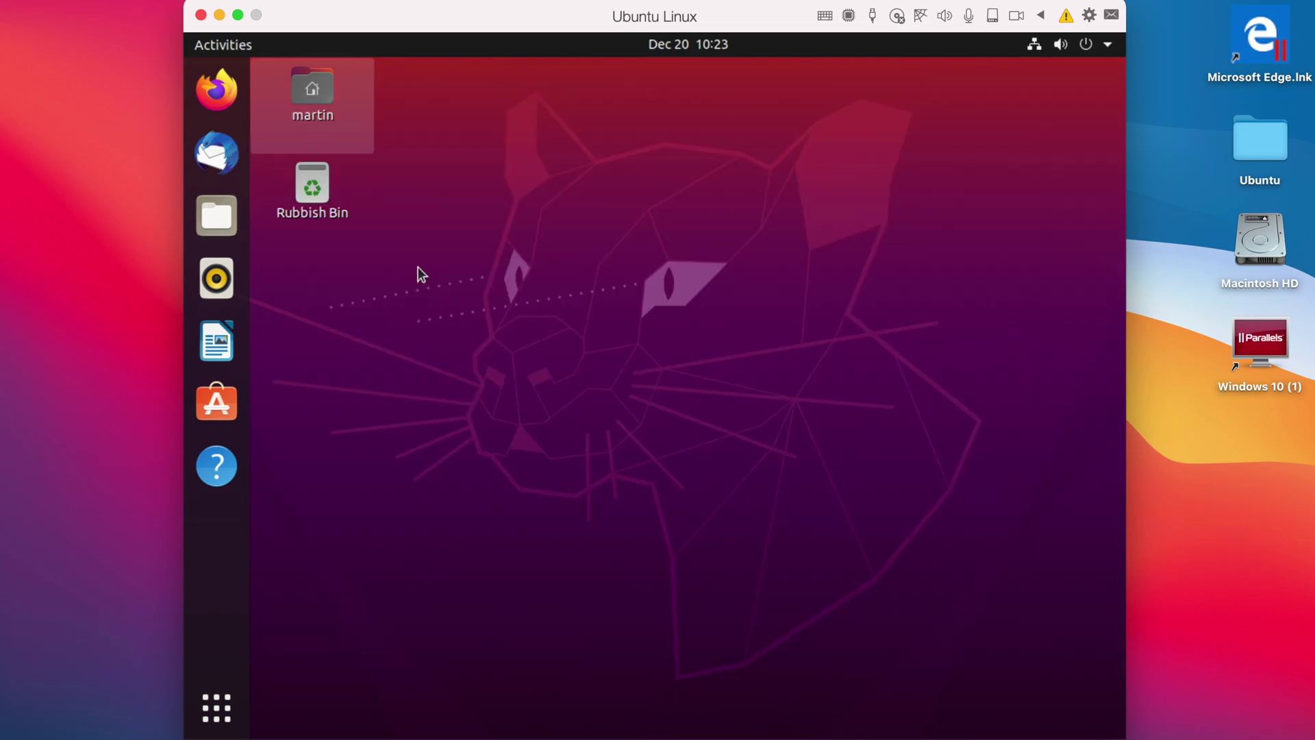
- Launch Firefox and load the suggested Cult of Mac article
{"action": "left_click", "coordinate": [224, 98]}
{"action": "left_click", "coordinate": [585, 129]}
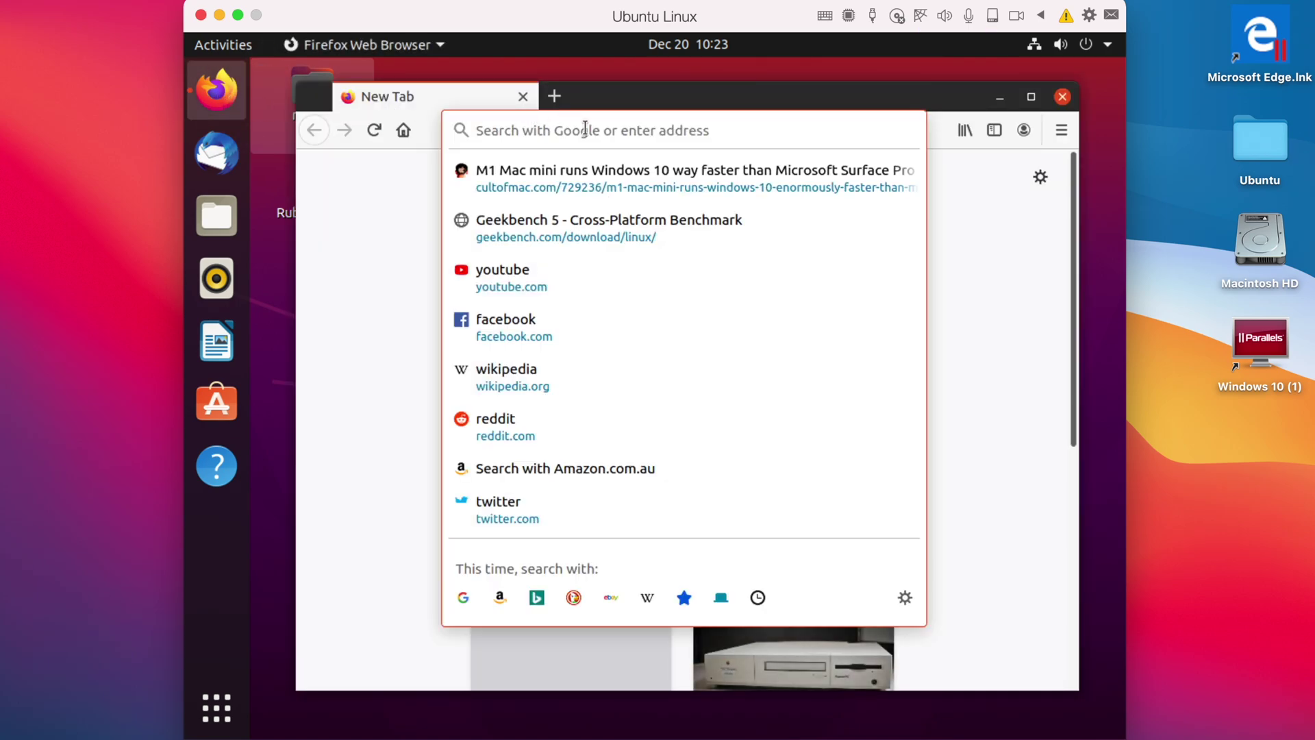
{"action": "key", "text": "Down"}
{"action": "key", "text": "Return"}
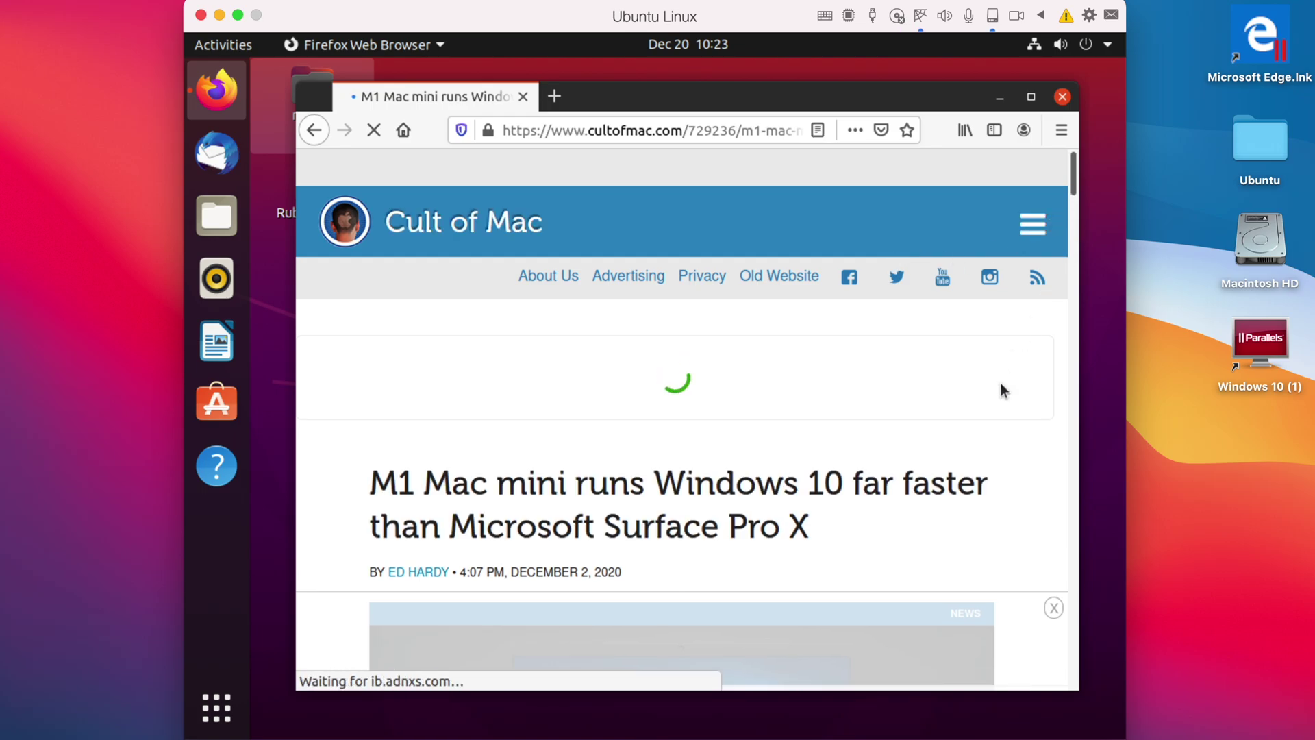
- Scroll through the Cult of Mac article about the M1 Mac mini running Windows 10
{"action": "scroll", "coordinate": [1001, 384], "scroll_direction": "down", "scroll_amount": 15}
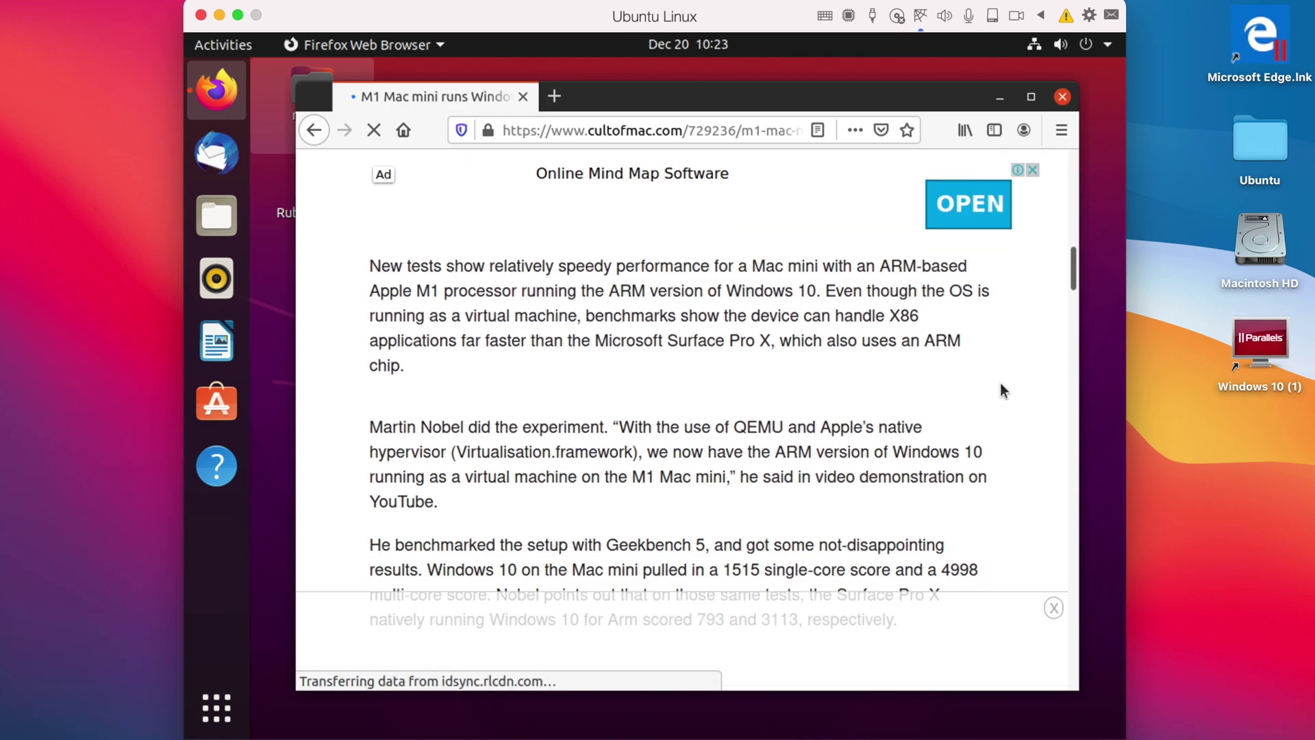
{"action": "scroll", "coordinate": [1000, 389], "scroll_direction": "down", "scroll_amount": 15}
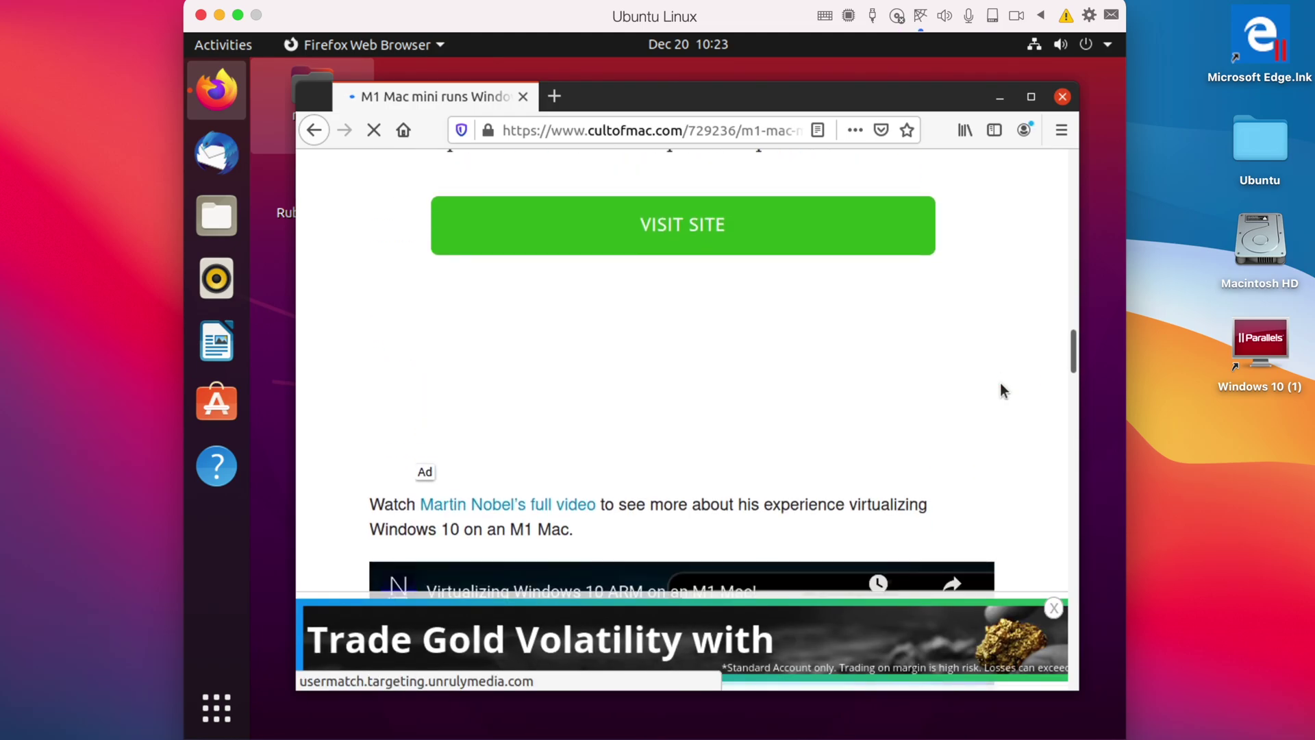
{"action": "scroll", "coordinate": [1001, 385], "scroll_direction": "down", "scroll_amount": 15}
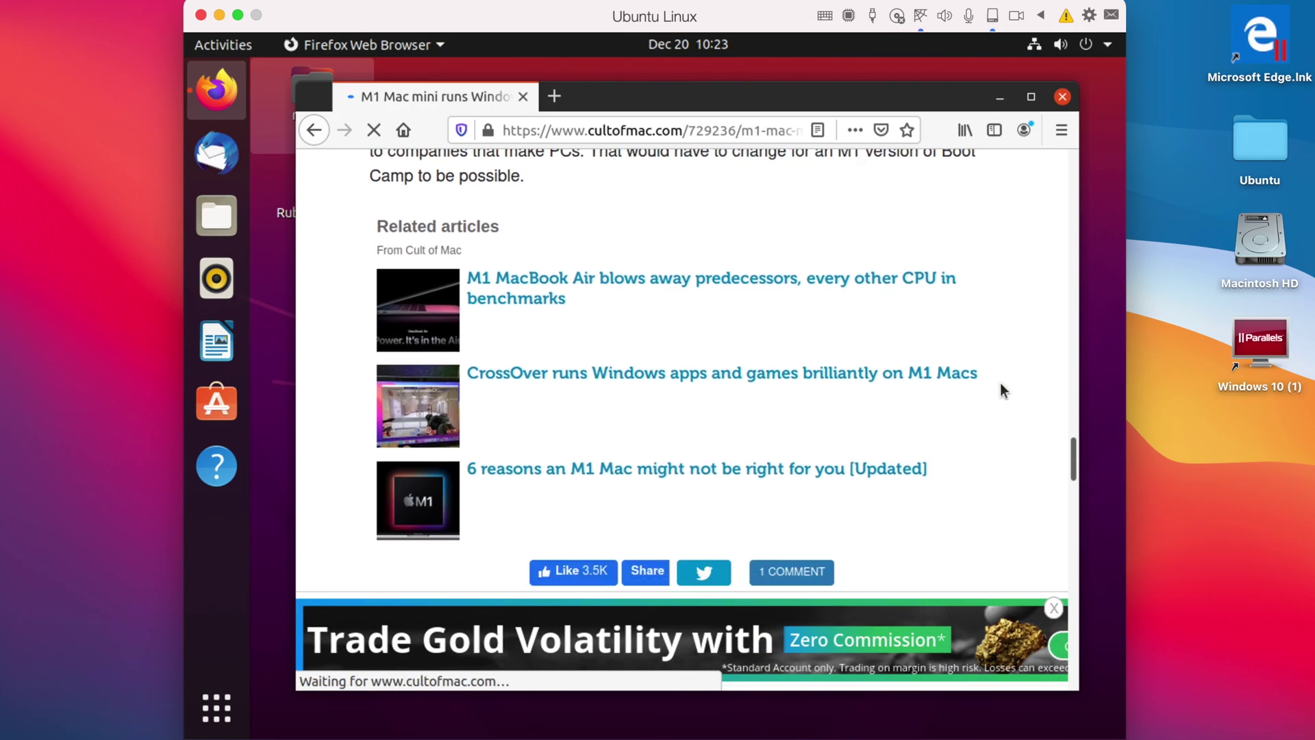
{"action": "scroll", "coordinate": [1000, 390], "scroll_direction": "down", "scroll_amount": 2}
{"action": "scroll", "coordinate": [1001, 390], "scroll_direction": "up", "scroll_amount": 12}
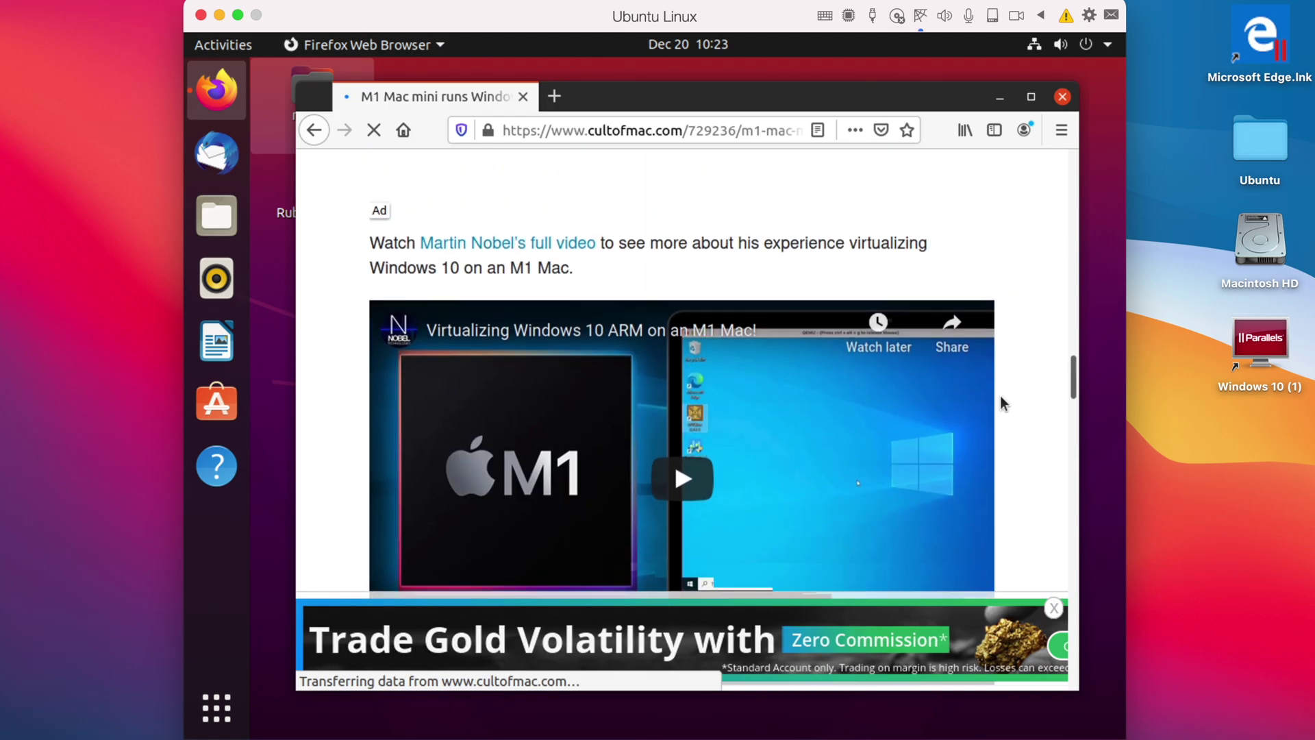
{"action": "scroll", "coordinate": [1000, 404], "scroll_direction": "up", "scroll_amount": 15}
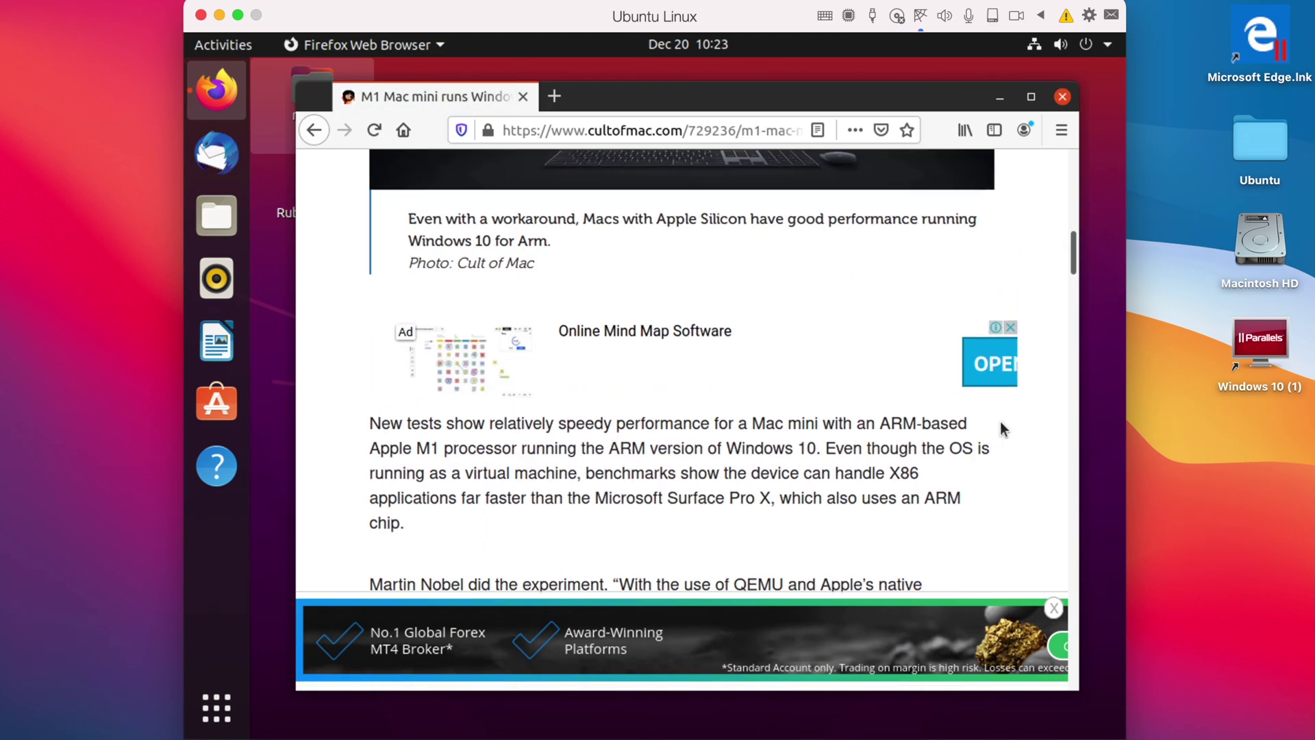
{"action": "scroll", "coordinate": [1000, 430], "scroll_direction": "up", "scroll_amount": 8}
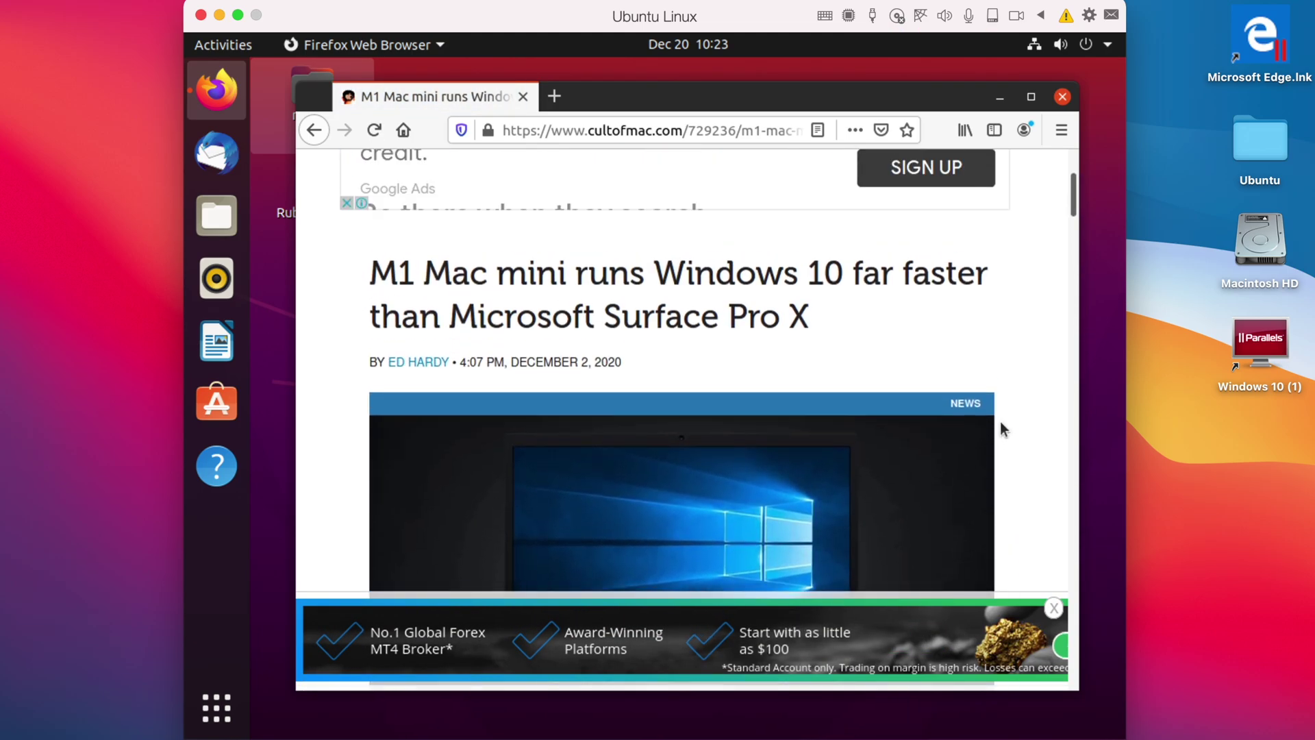
{"action": "scroll", "coordinate": [1000, 430], "scroll_direction": "down", "scroll_amount": 15}
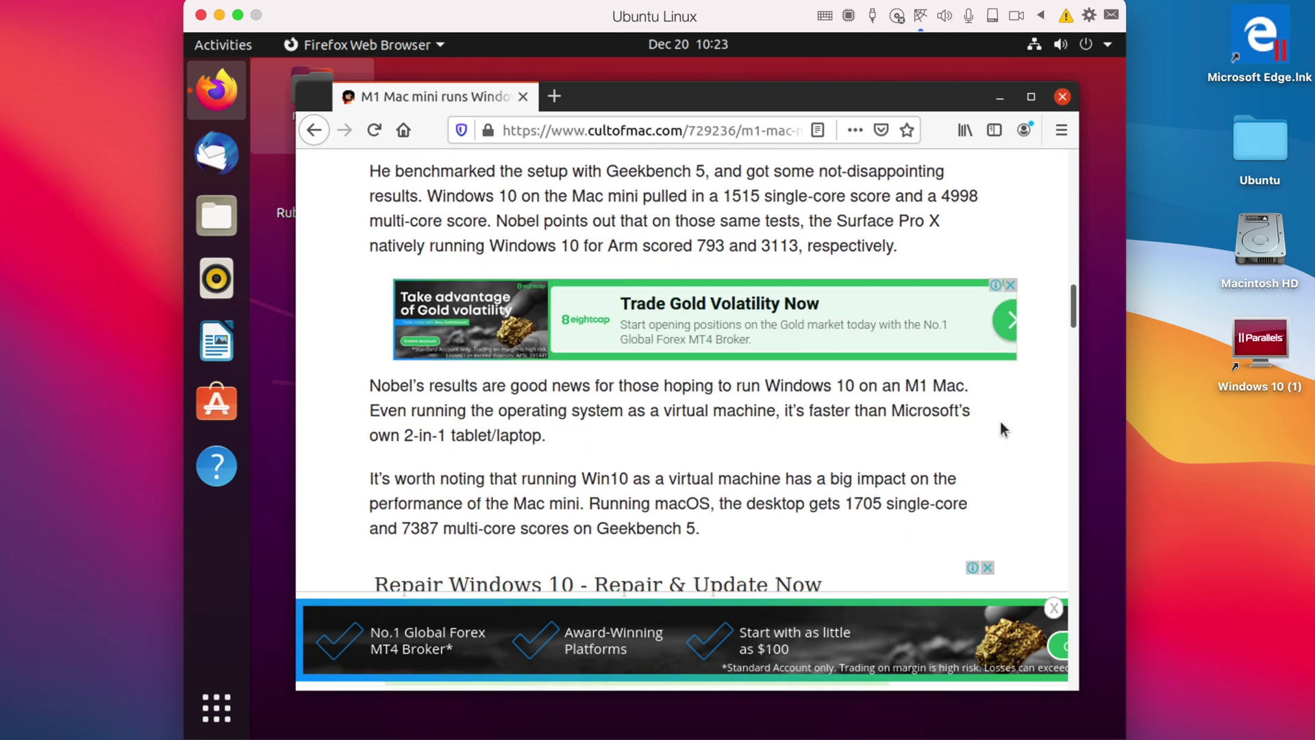
{"action": "scroll", "coordinate": [1000, 430], "scroll_direction": "down", "scroll_amount": 10}
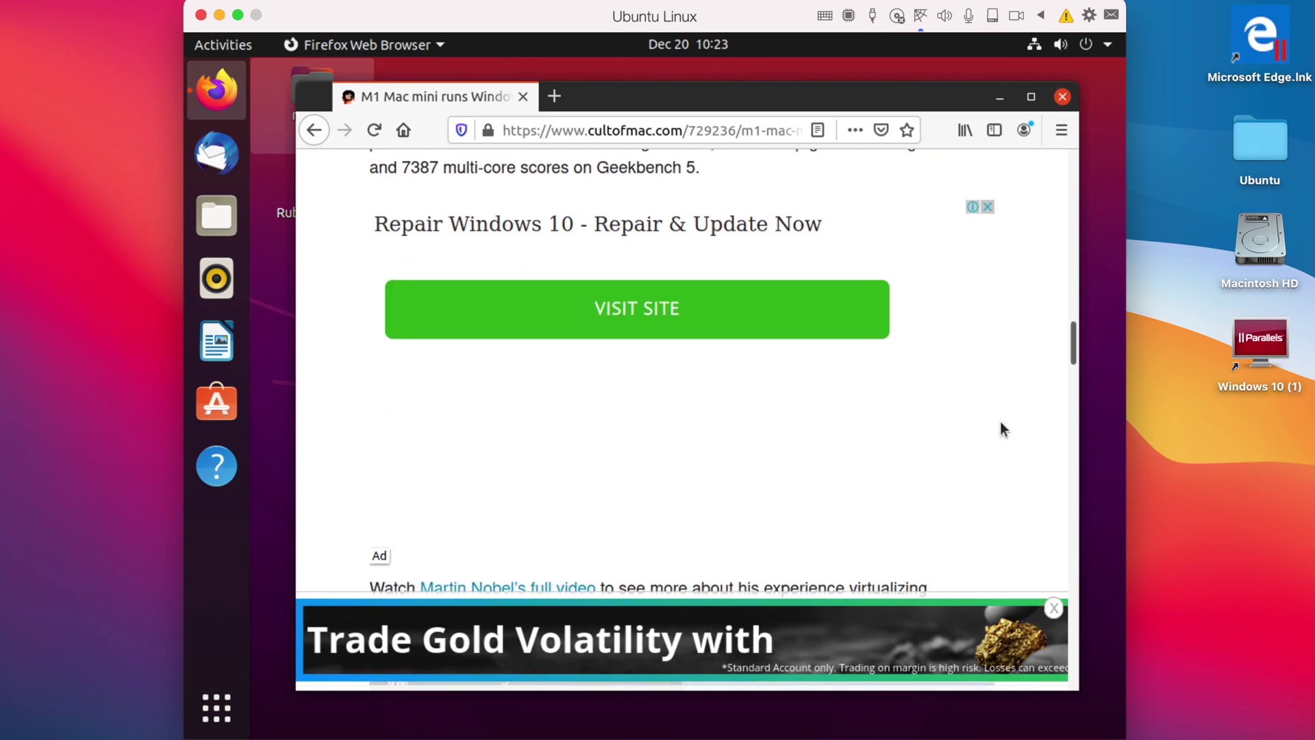
{"action": "scroll", "coordinate": [1000, 429], "scroll_direction": "up", "scroll_amount": 3}
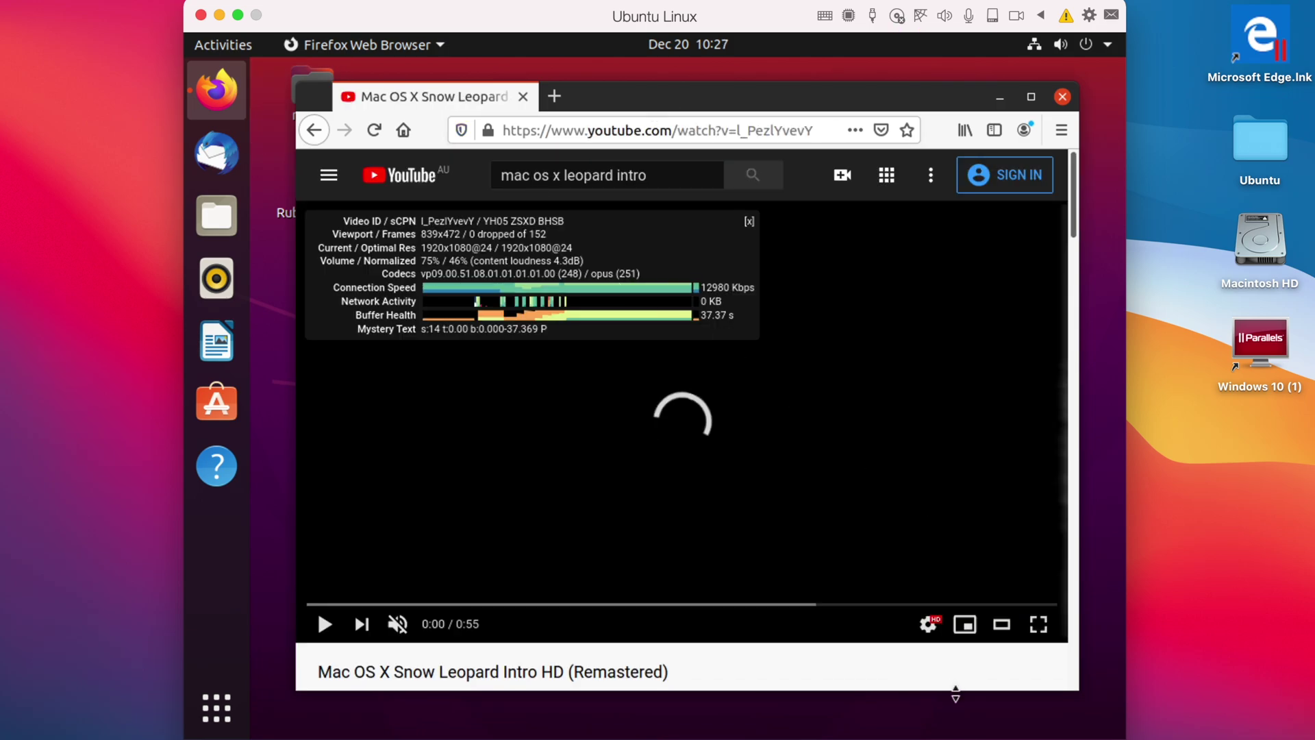
- Start the Snow Leopard intro video and reload its YouTube page
{"action": "left_click", "coordinate": [929, 624]}
{"action": "left_click", "coordinate": [929, 624]}
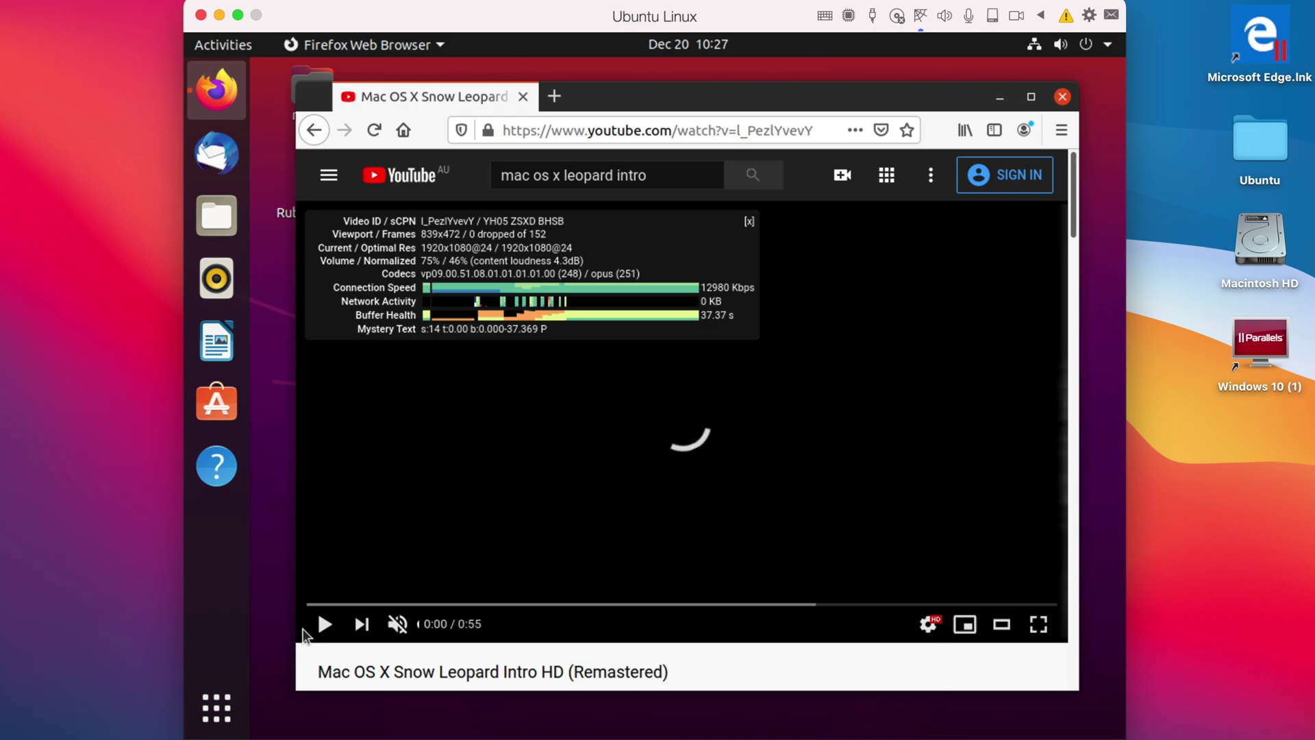
{"action": "left_click", "coordinate": [322, 627]}
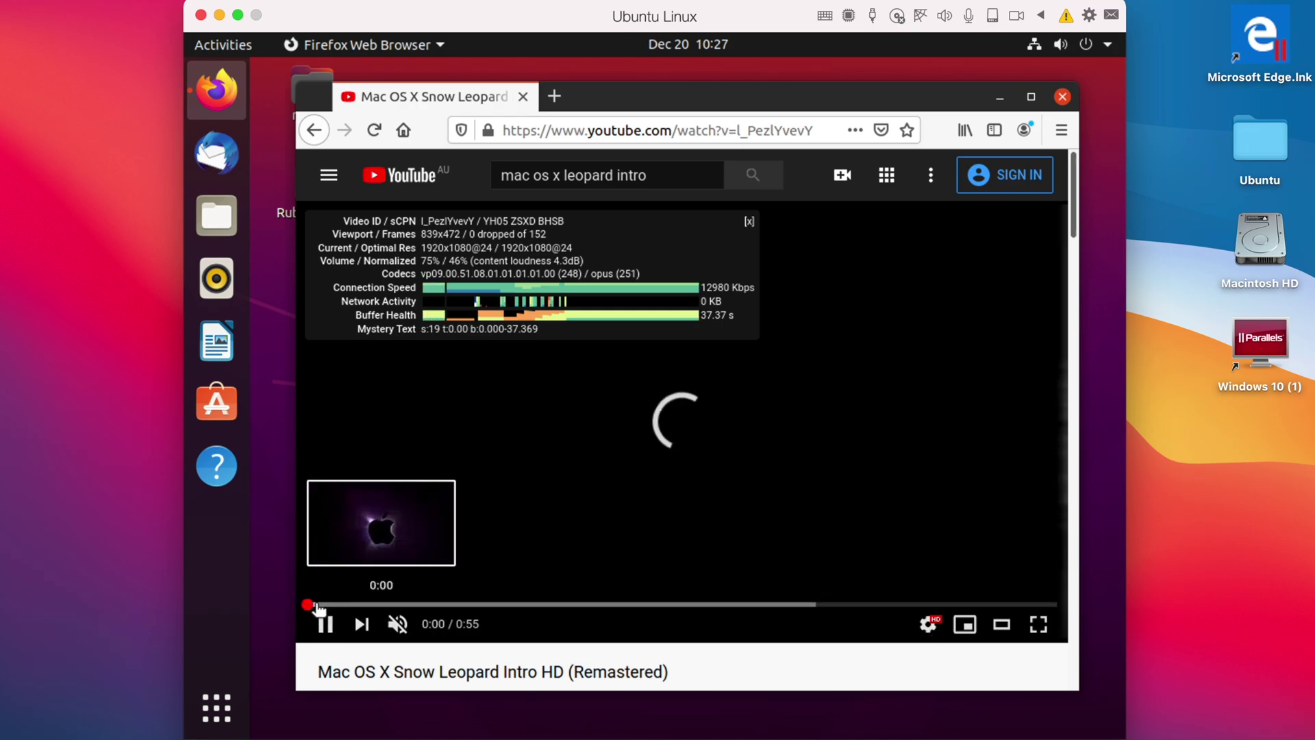
{"action": "left_click", "coordinate": [646, 122]}
{"action": "key", "text": "Return"}
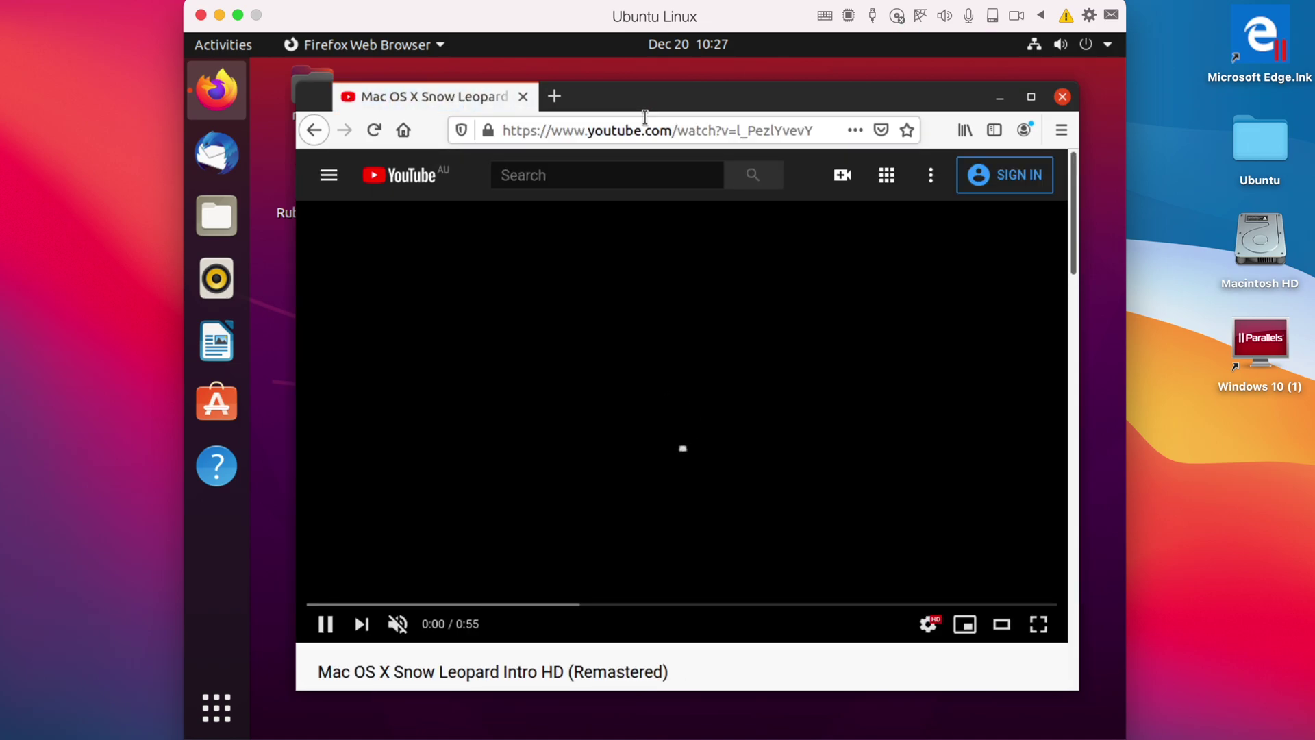
- Show the stats-for-nerds overlay, then pause and resume, stopping the video at 0:32
{"action": "right_click", "coordinate": [528, 544]}
{"action": "left_click", "coordinate": [587, 666]}
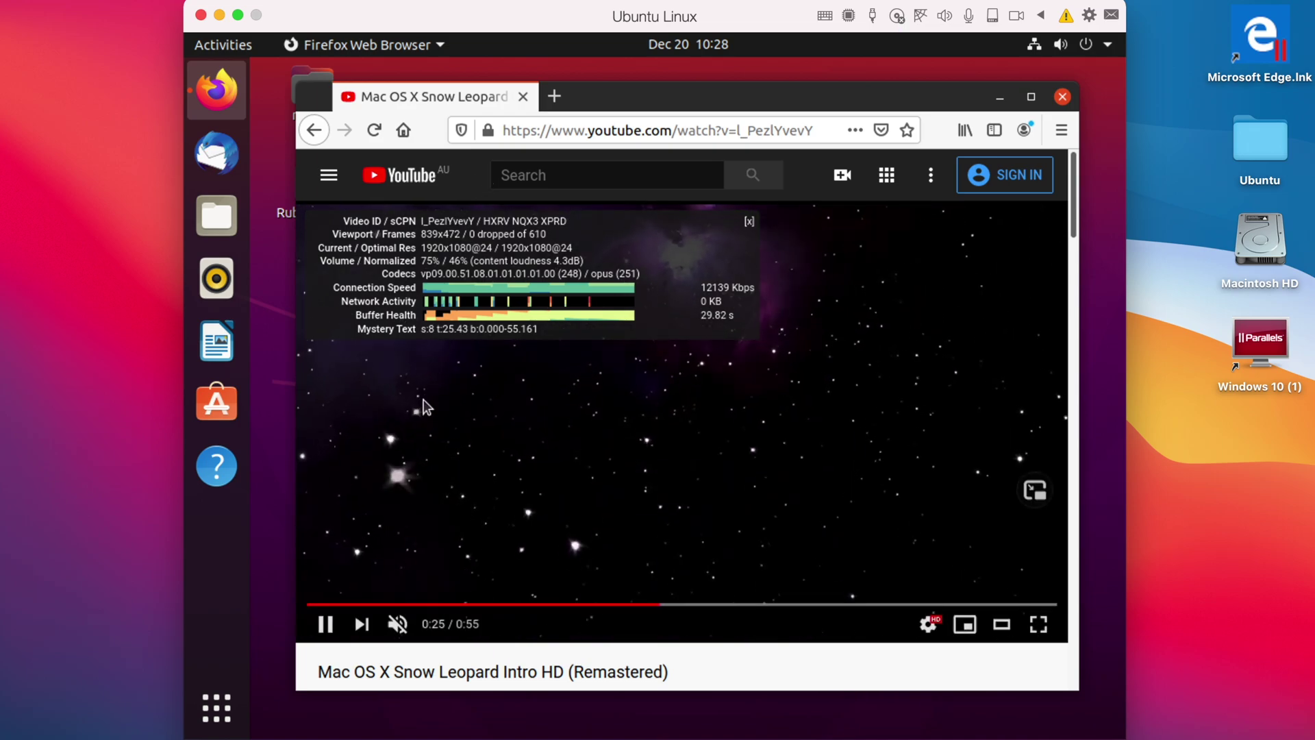
{"action": "left_click", "coordinate": [402, 541]}
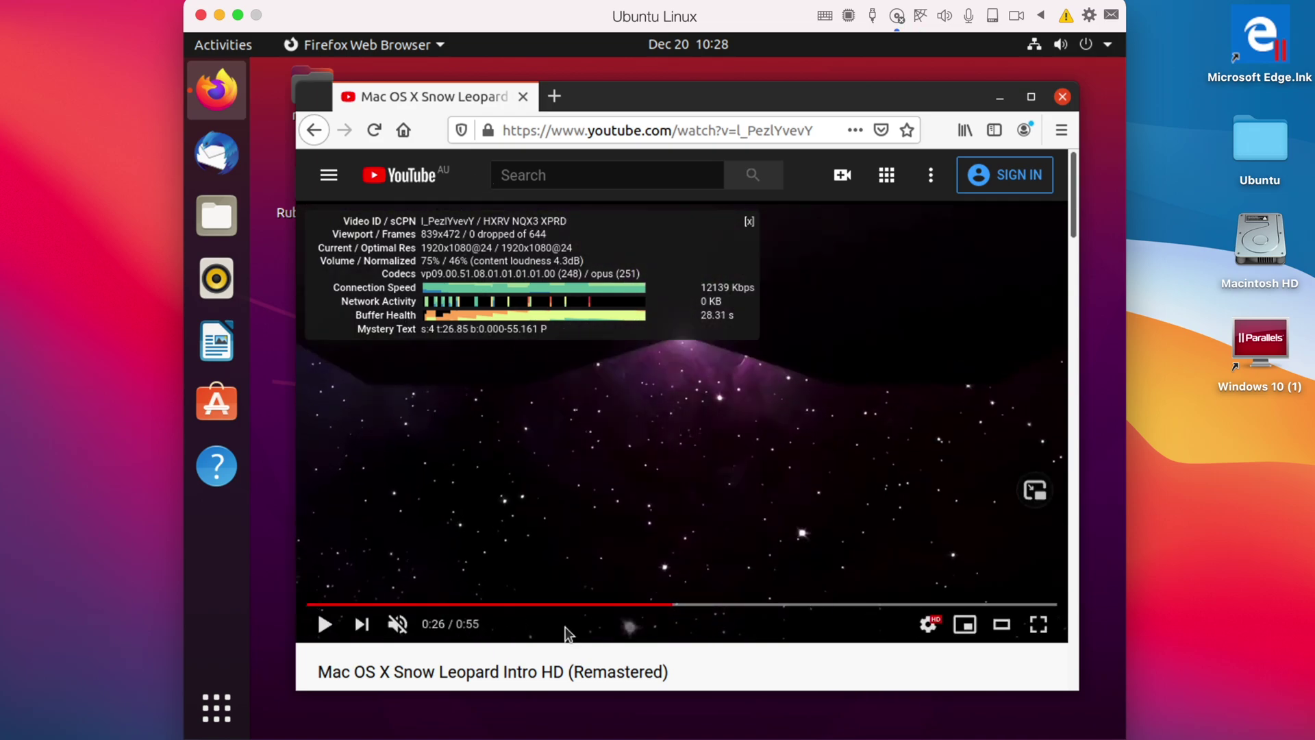
{"action": "left_click", "coordinate": [523, 553]}
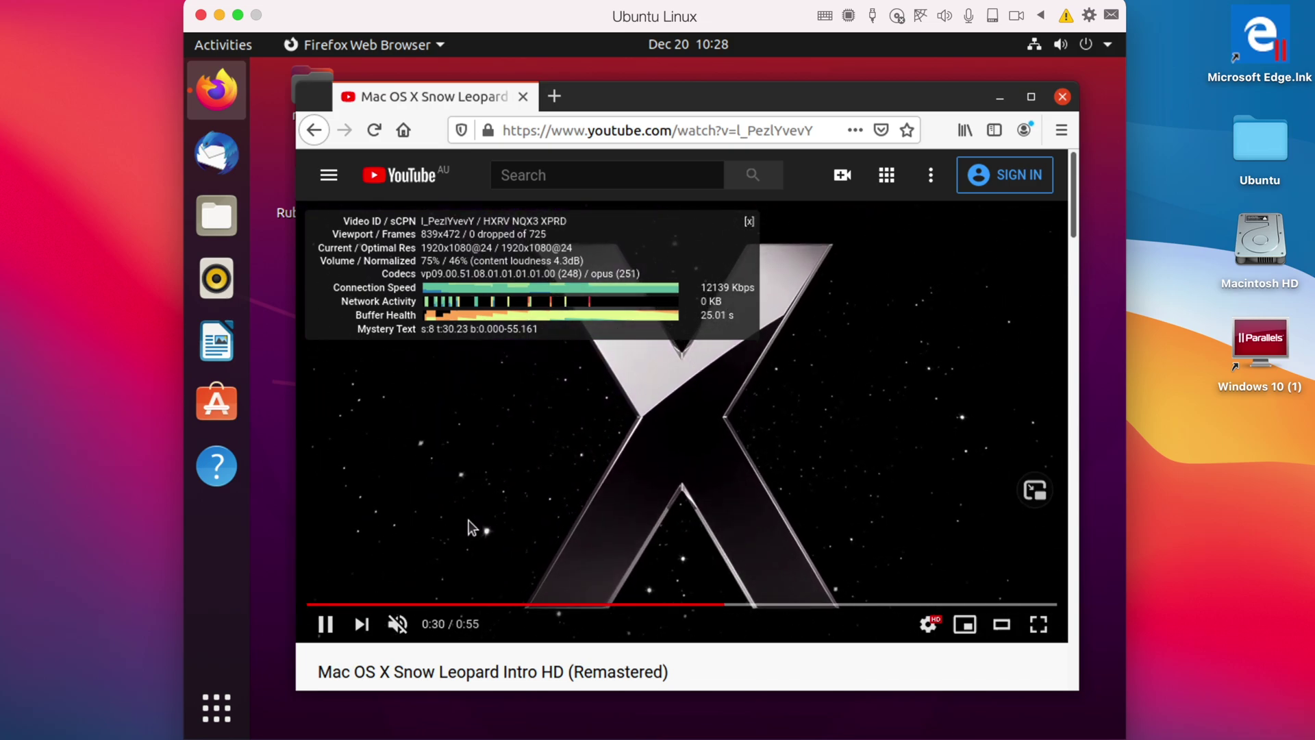
{"action": "left_click", "coordinate": [479, 523]}
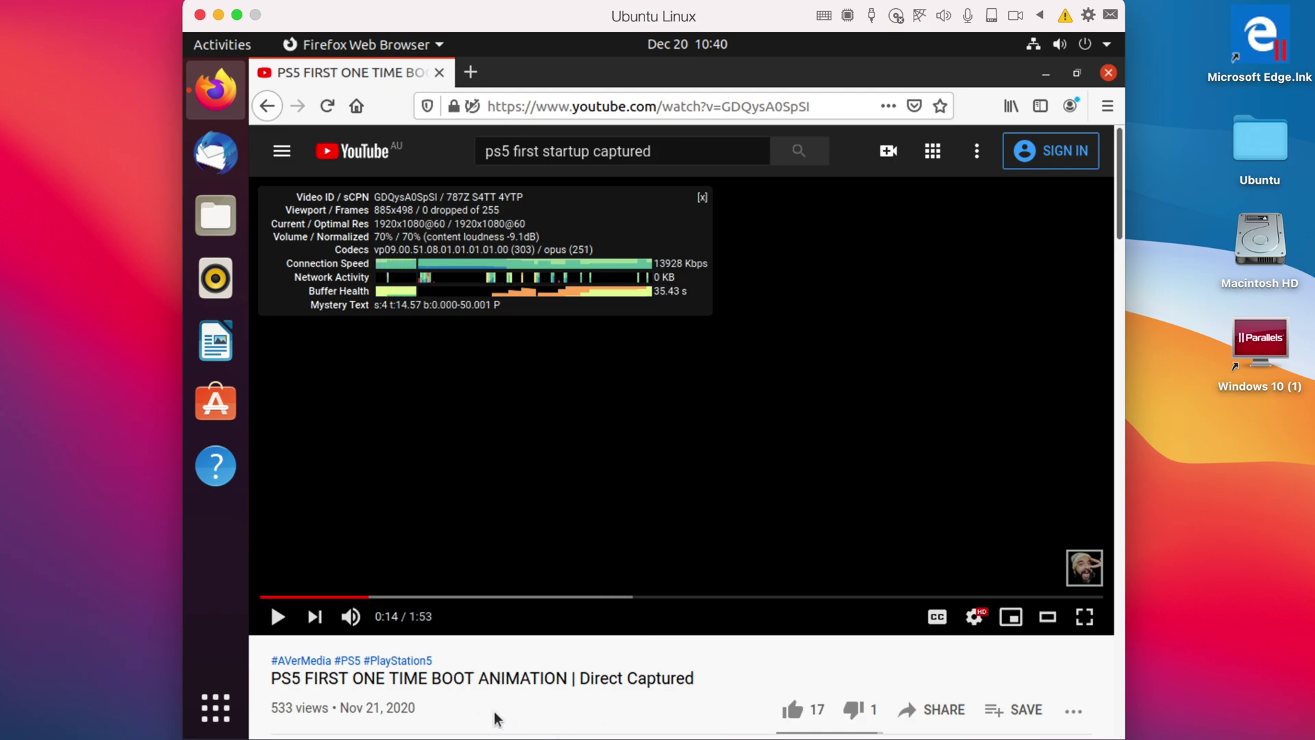
- Scroll past the PS5 video's description, then play and pause the boot animation
{"action": "scroll", "coordinate": [498, 718], "scroll_direction": "down", "scroll_amount": 1}
{"action": "scroll", "coordinate": [497, 719], "scroll_direction": "down", "scroll_amount": 1}
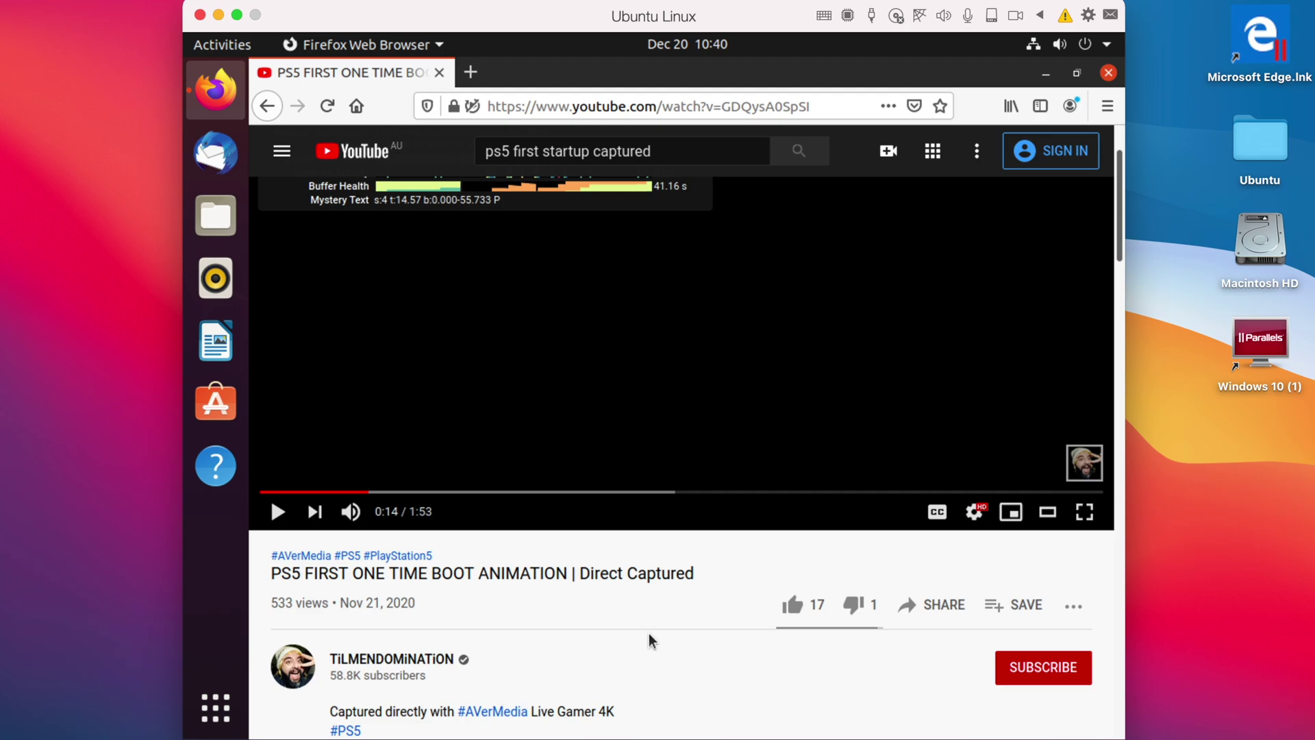
{"action": "scroll", "coordinate": [648, 633], "scroll_direction": "up", "scroll_amount": 2}
{"action": "left_click", "coordinate": [529, 503]}
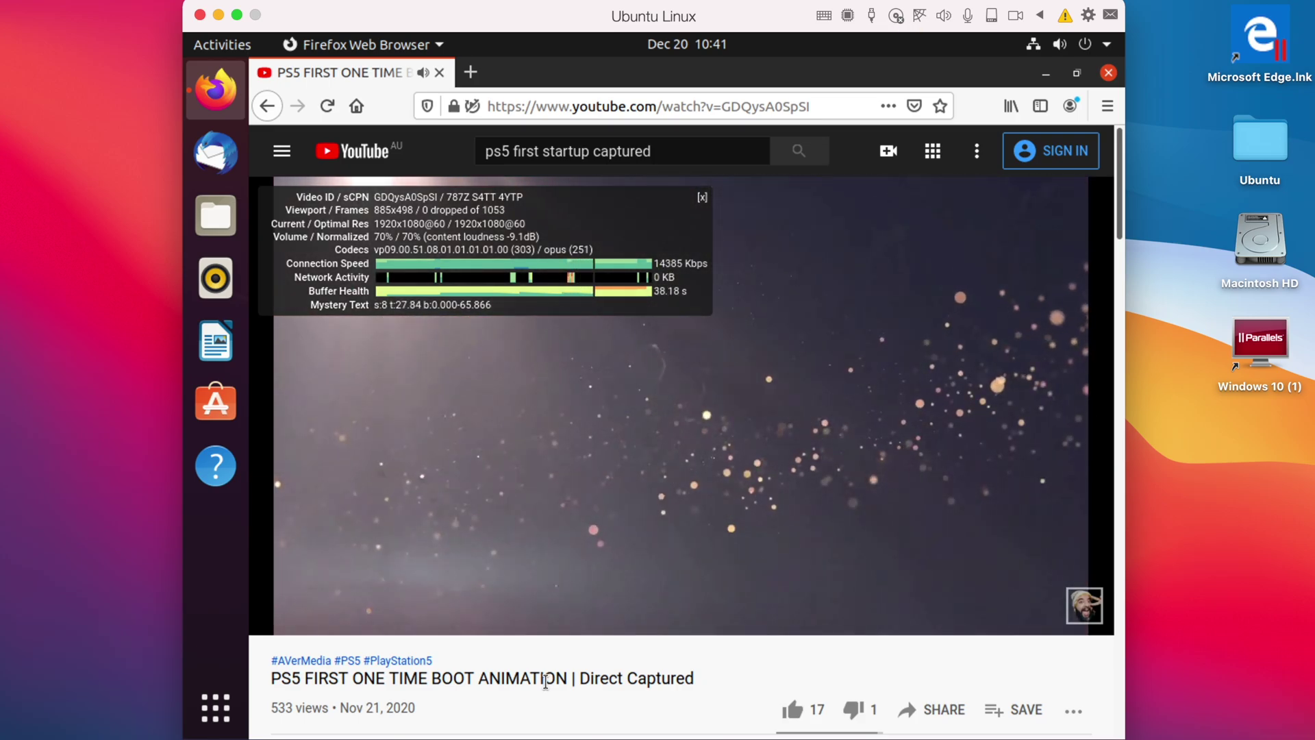
{"action": "left_click", "coordinate": [683, 533]}
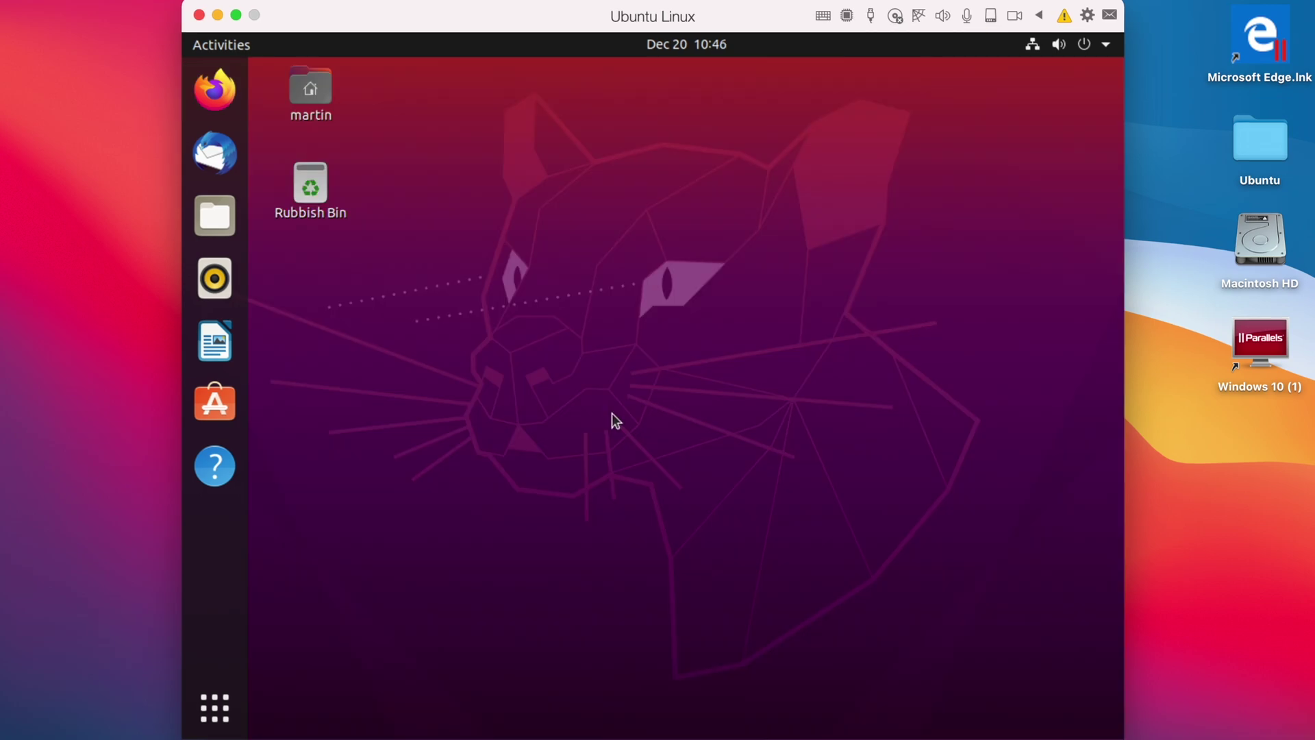
- Open a blank Writer document, type the test sentence and make it bold
{"action": "left_click", "coordinate": [215, 341]}
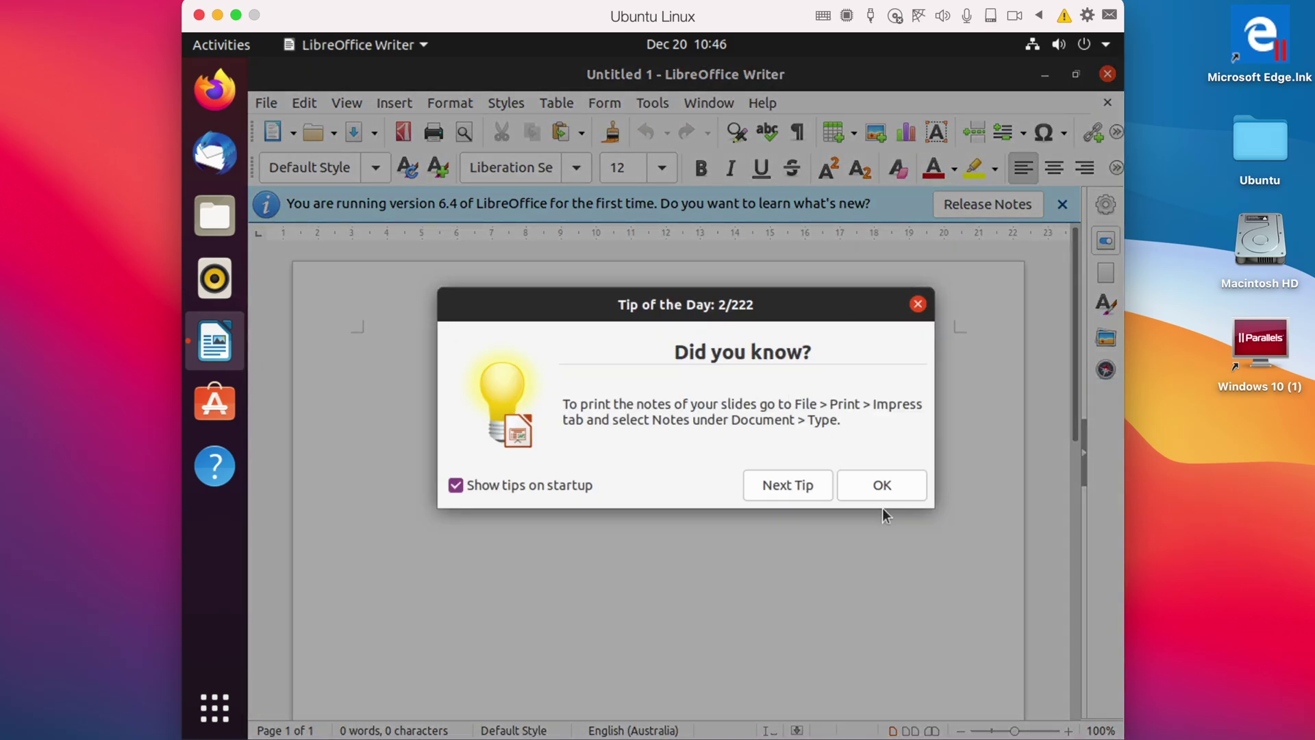
{"action": "left_click", "coordinate": [886, 496]}
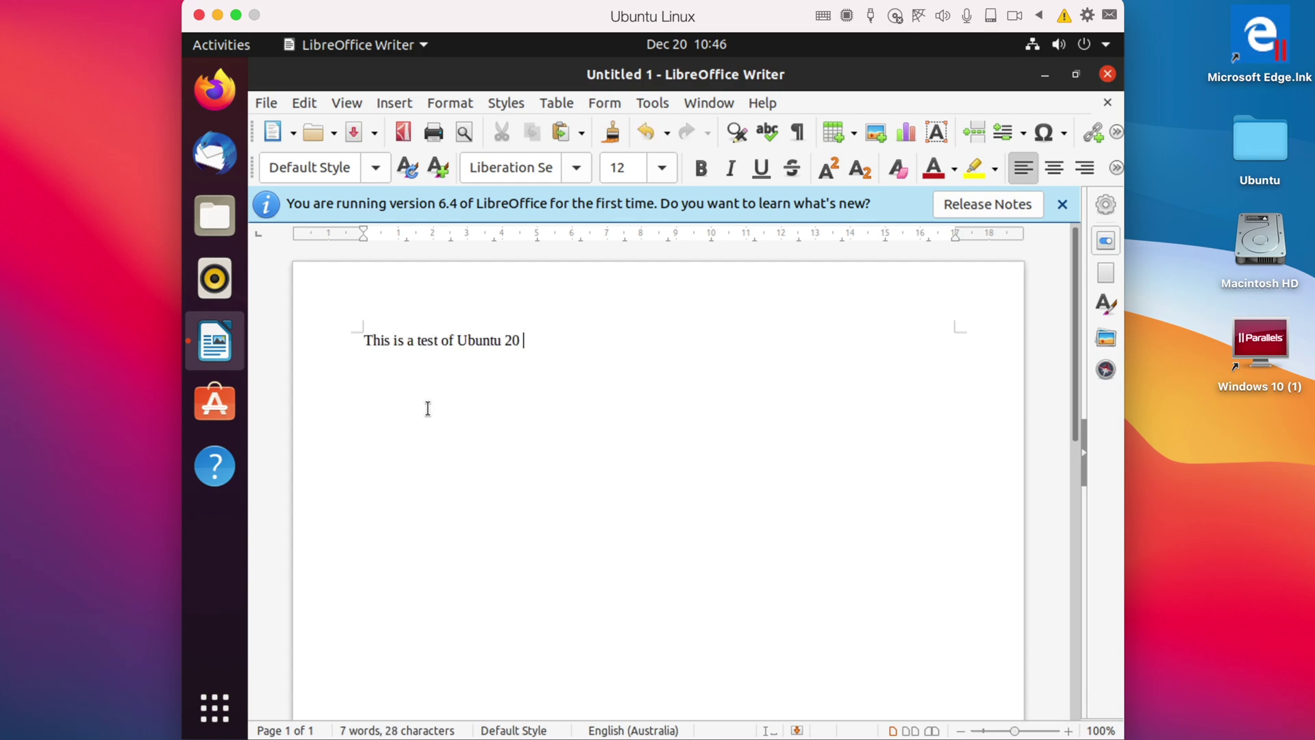
{"action": "type", "text": "parallels using an M1 Mac."}
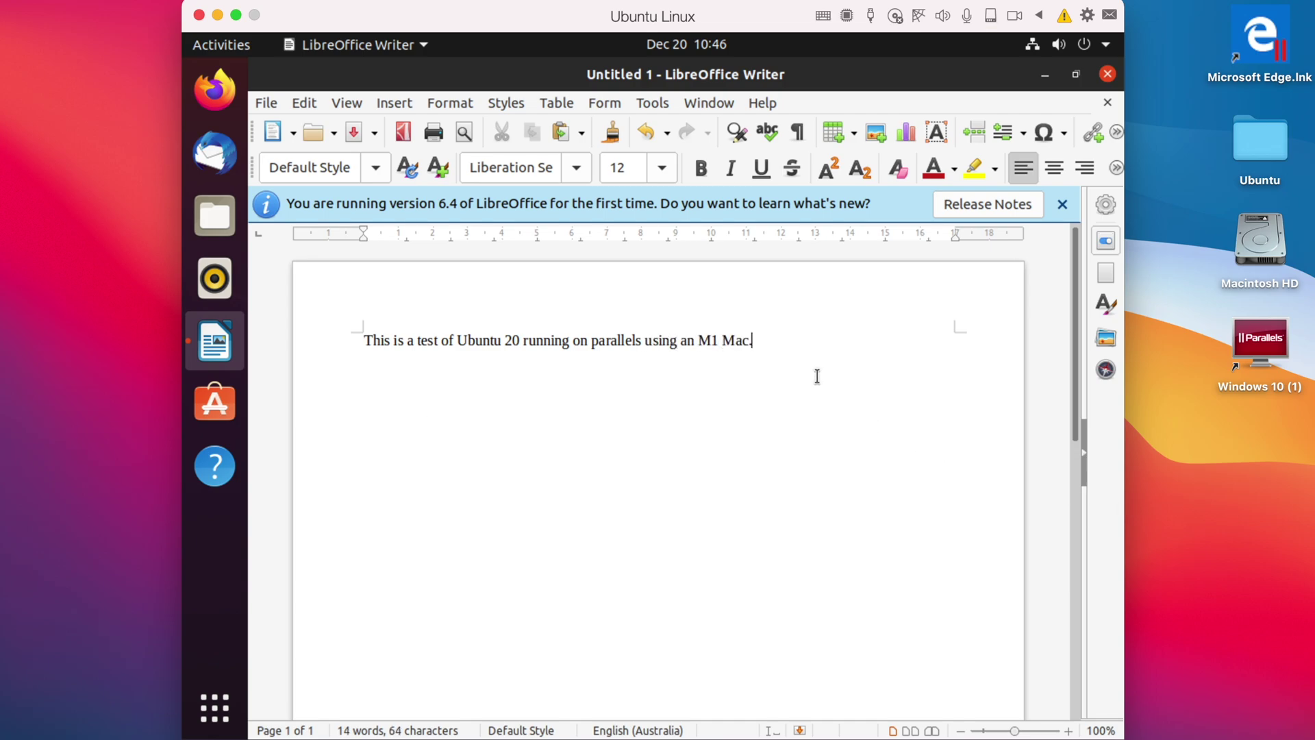
{"action": "key", "text": "ctrl+a"}
{"action": "key", "text": "ctrl+c"}
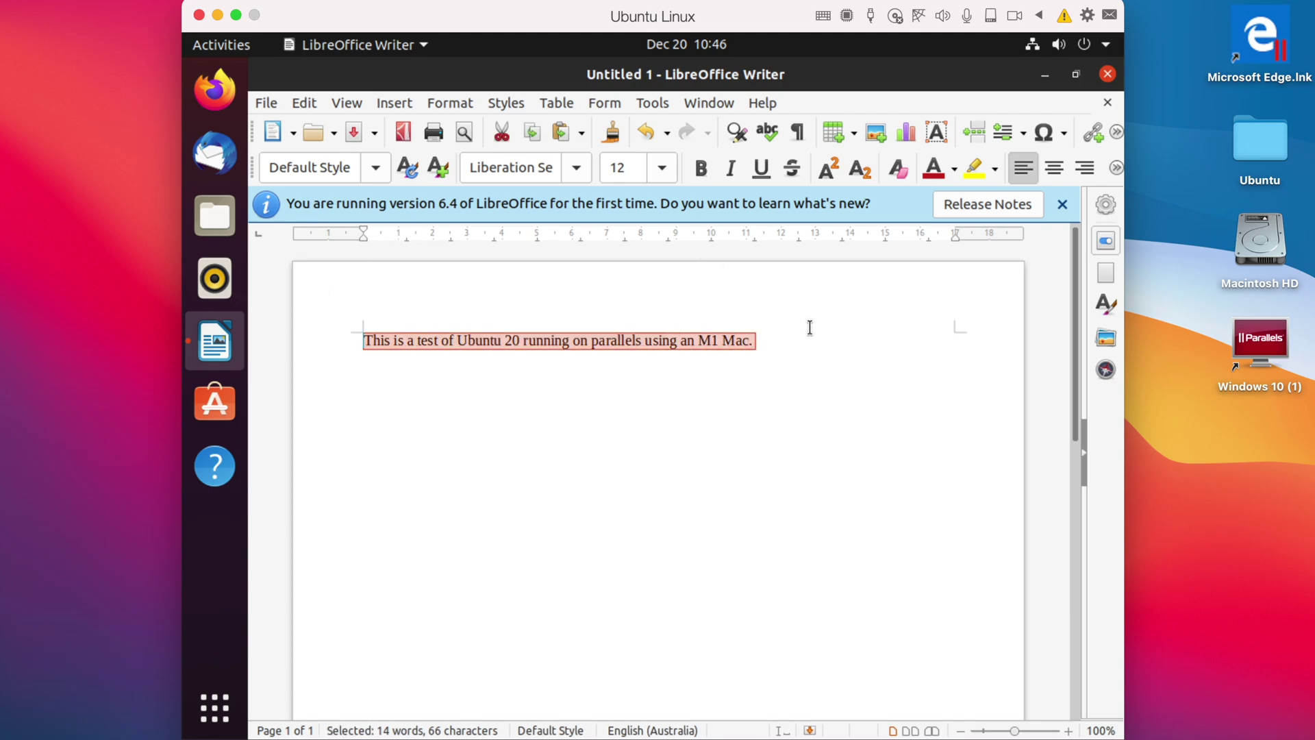
{"action": "left_click", "coordinate": [700, 168]}
{"action": "left_click", "coordinate": [874, 328]}
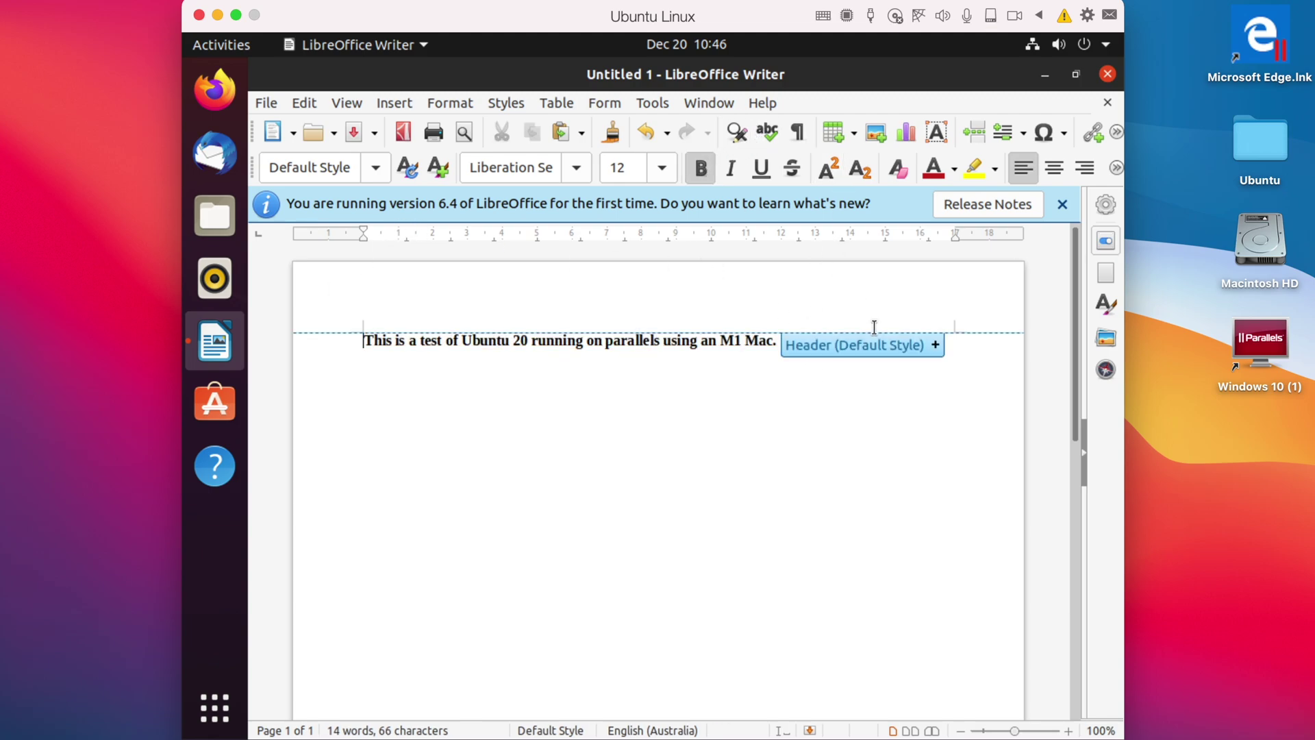
- Paste bold and non-bold copies of the sentence, then close Writer without saving
{"action": "left_click", "coordinate": [845, 393]}
{"action": "key", "text": "ctrl+v"}
{"action": "key", "text": "ctrl+v"}
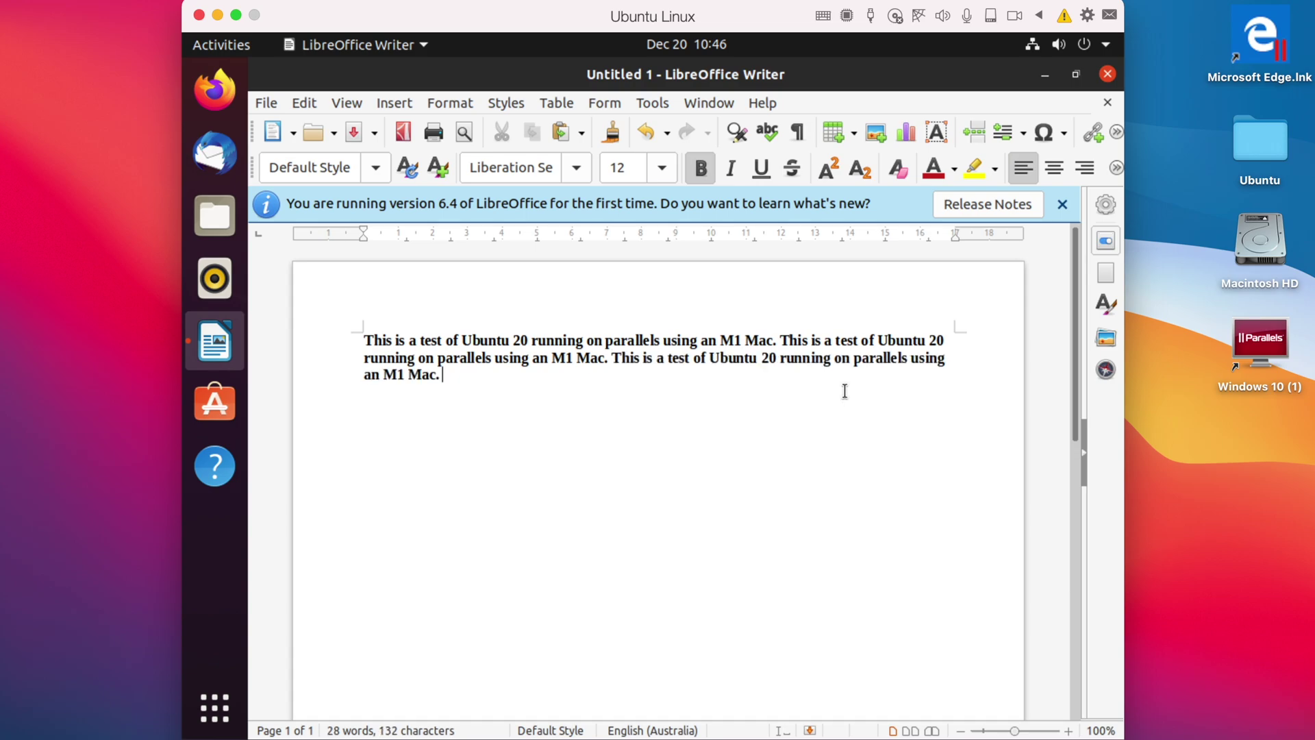
{"action": "left_click", "coordinate": [702, 168]}
{"action": "key", "text": "ctrl+v"}
{"action": "key", "text": "ctrl+v"}
{"action": "key", "text": "ctrl+v"}
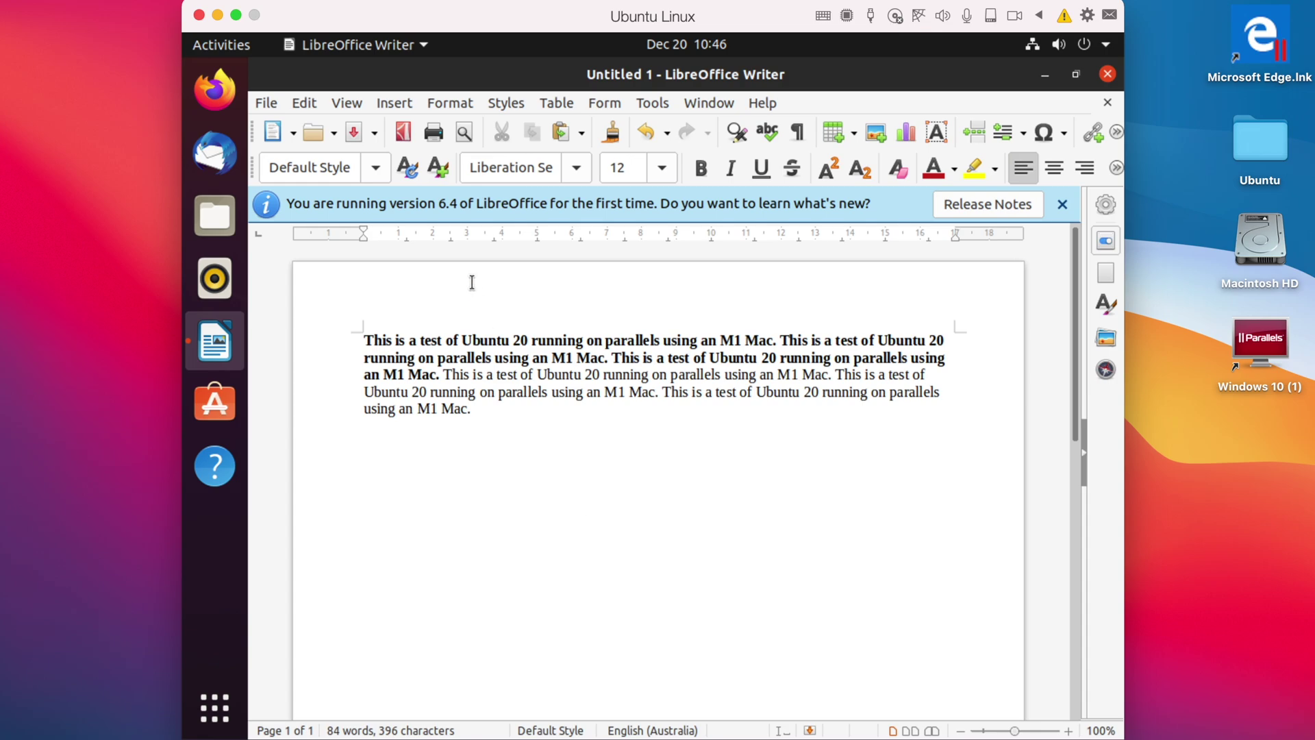
{"action": "left_click", "coordinate": [1106, 75]}
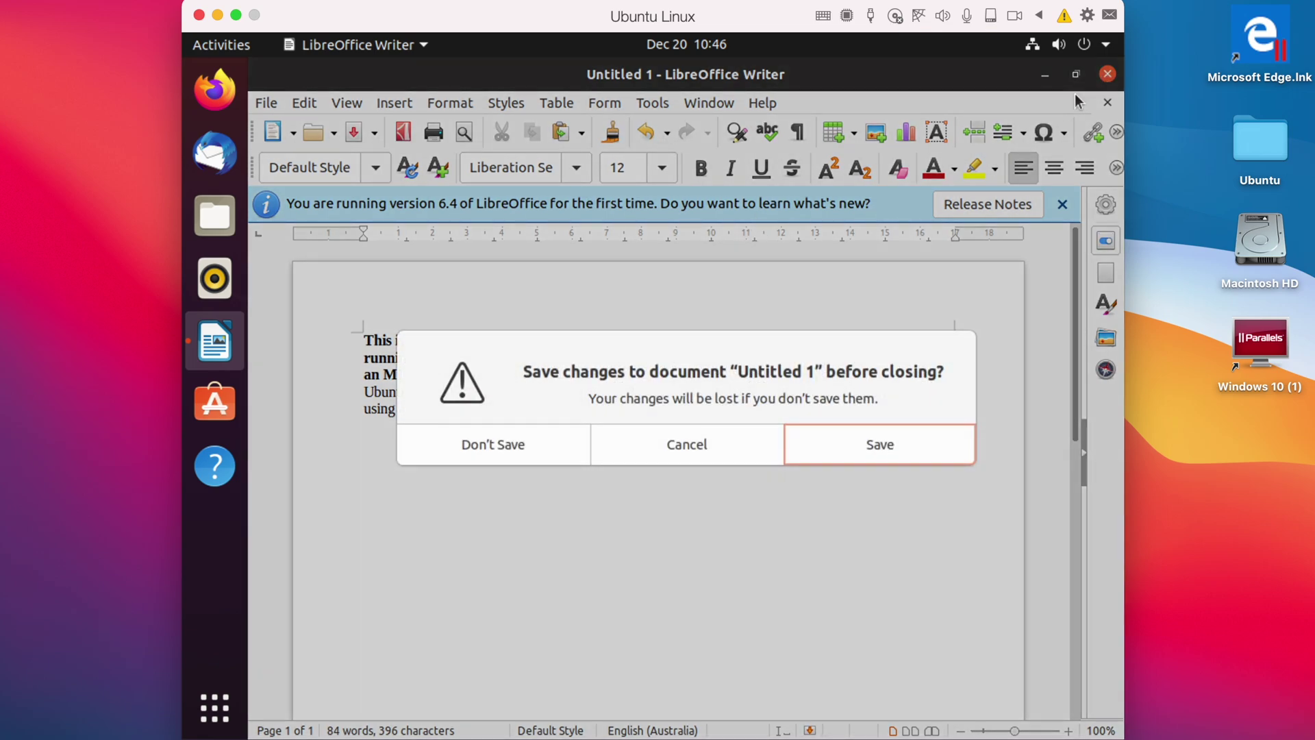
{"action": "left_click", "coordinate": [491, 450]}
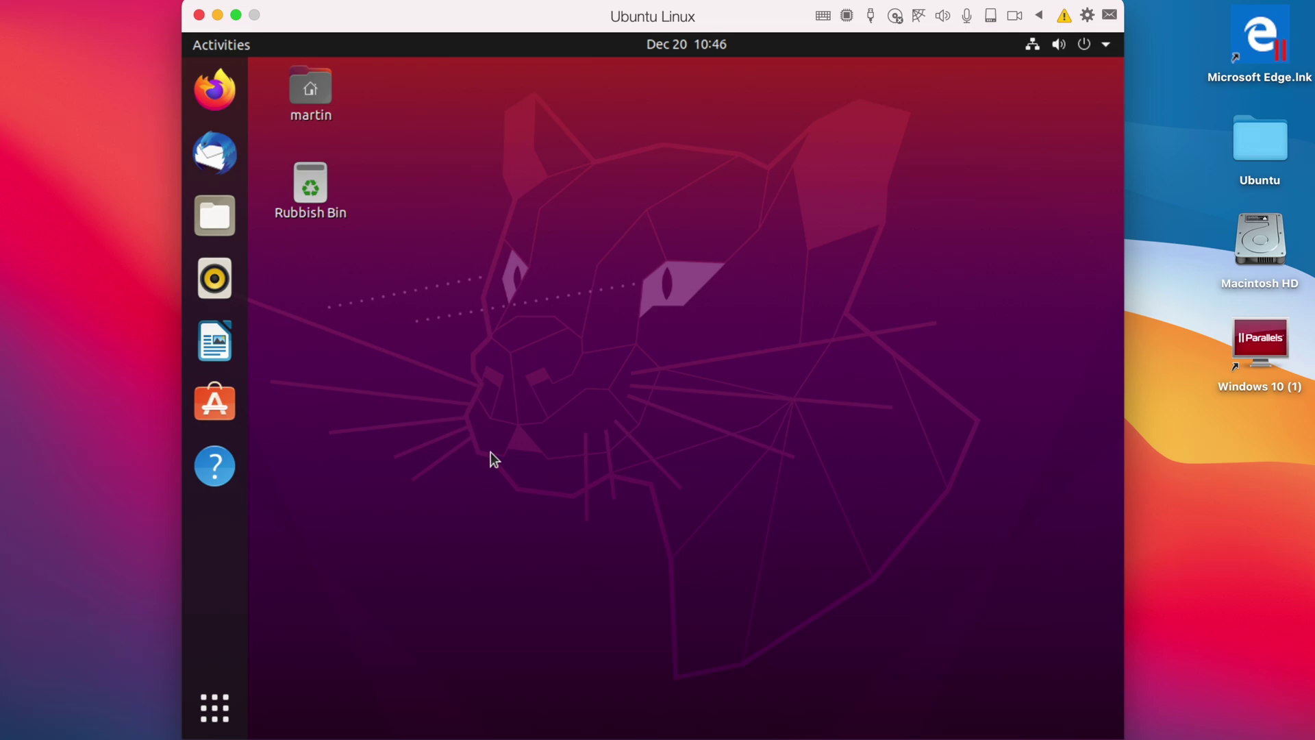
- Launch AisleRiot Klondike, deal from the stock and send the ace of diamonds to a foundation
{"action": "left_click", "coordinate": [215, 708]}
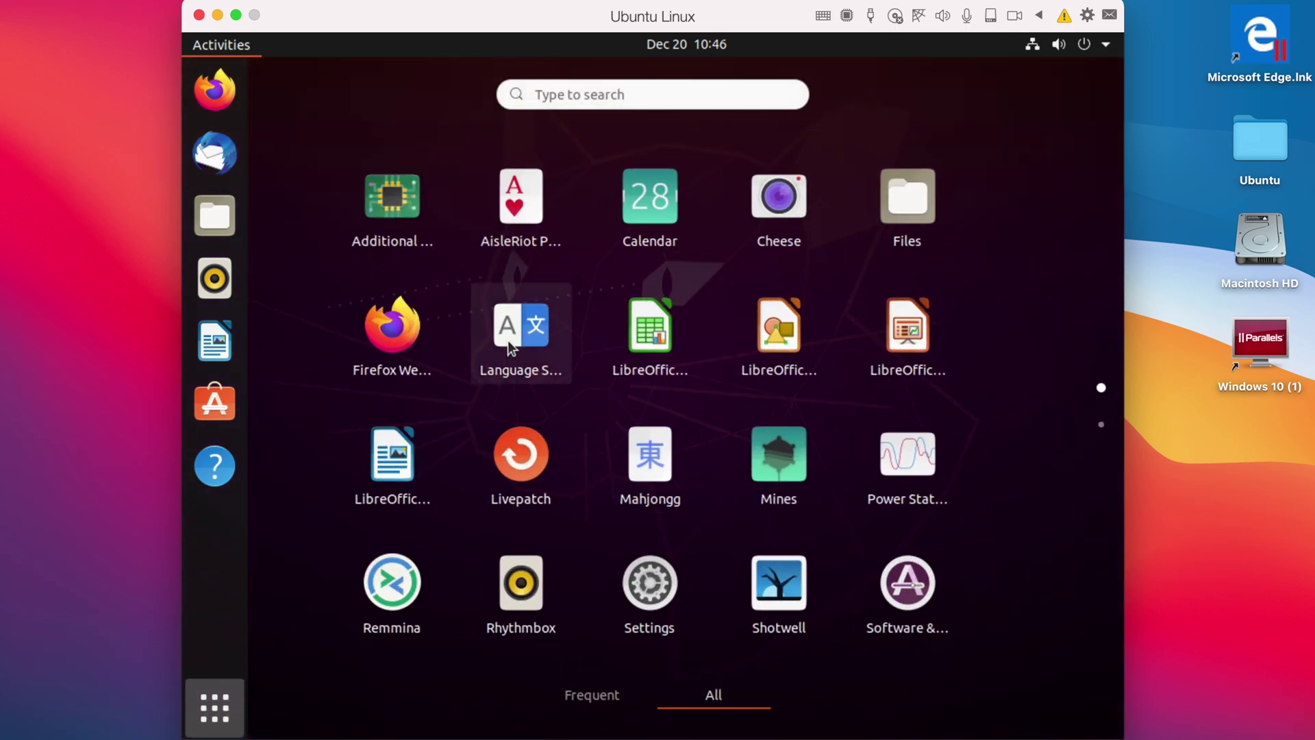
{"action": "left_click", "coordinate": [517, 205]}
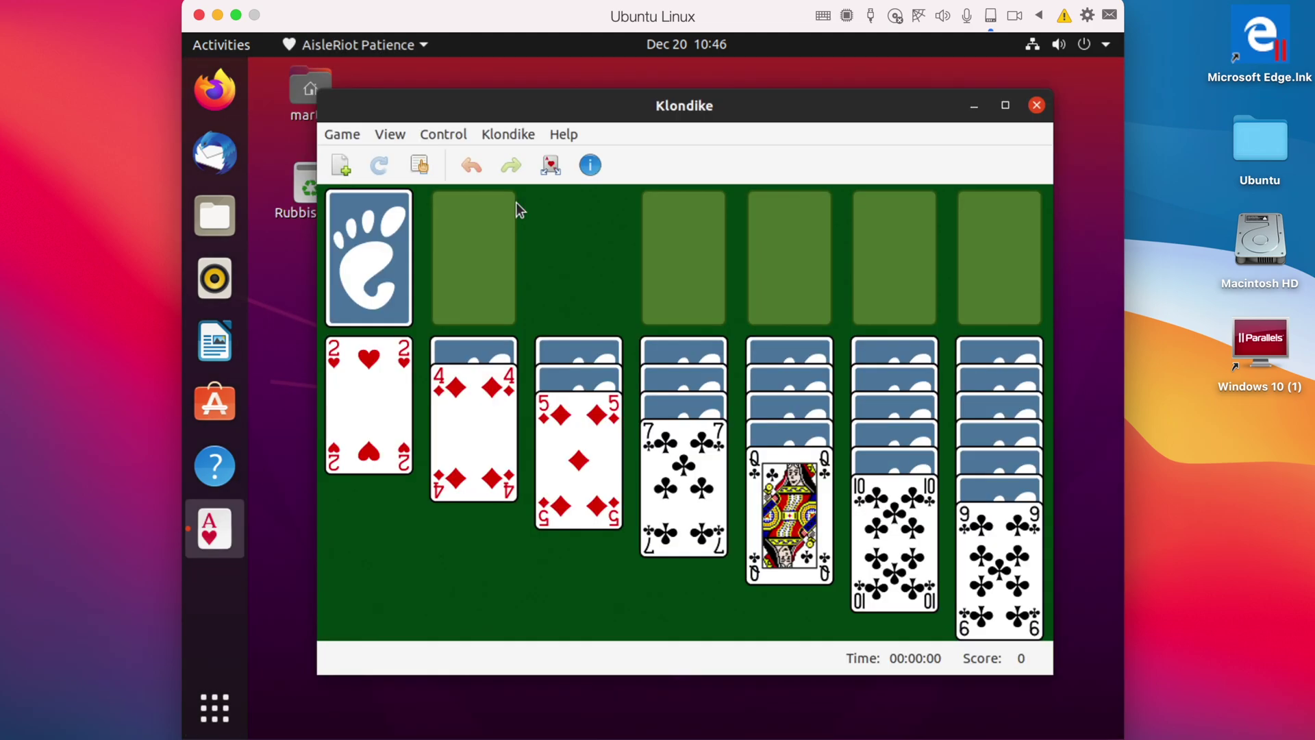
{"action": "left_click", "coordinate": [368, 287]}
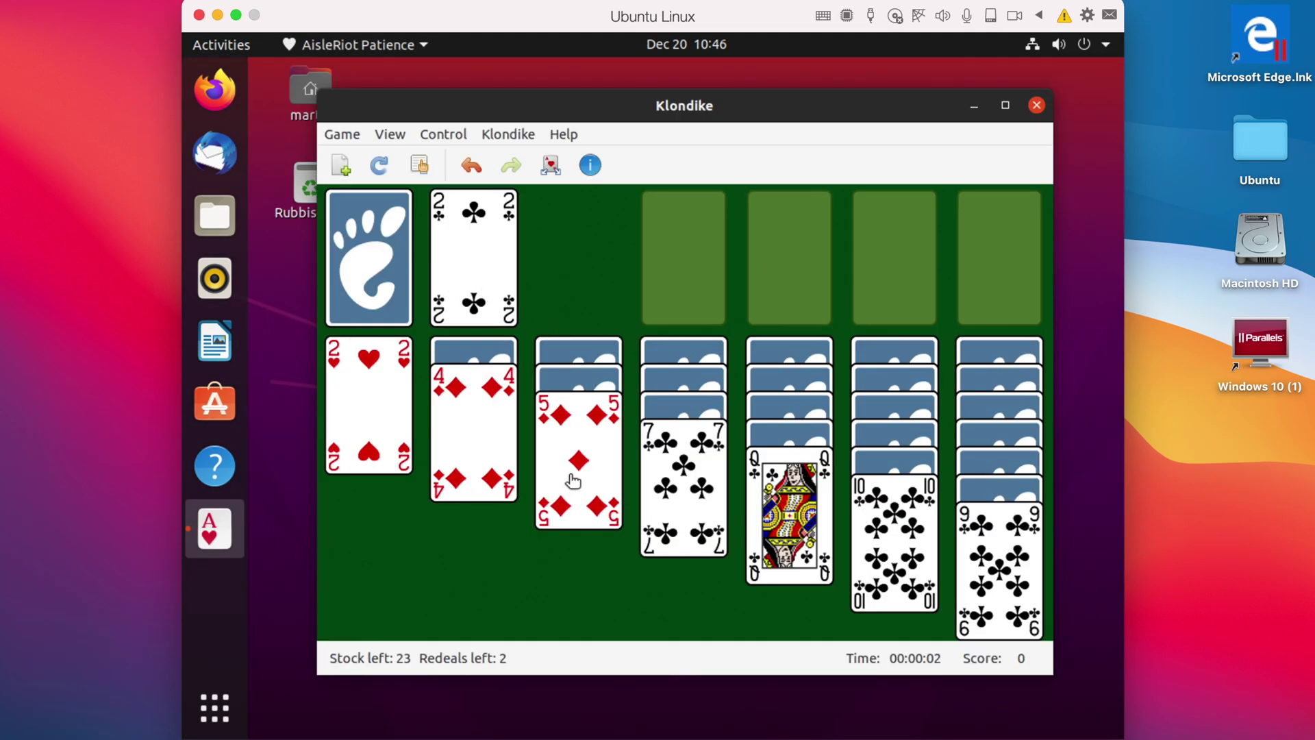
{"action": "left_click", "coordinate": [368, 267]}
{"action": "double_click", "coordinate": [473, 267]}
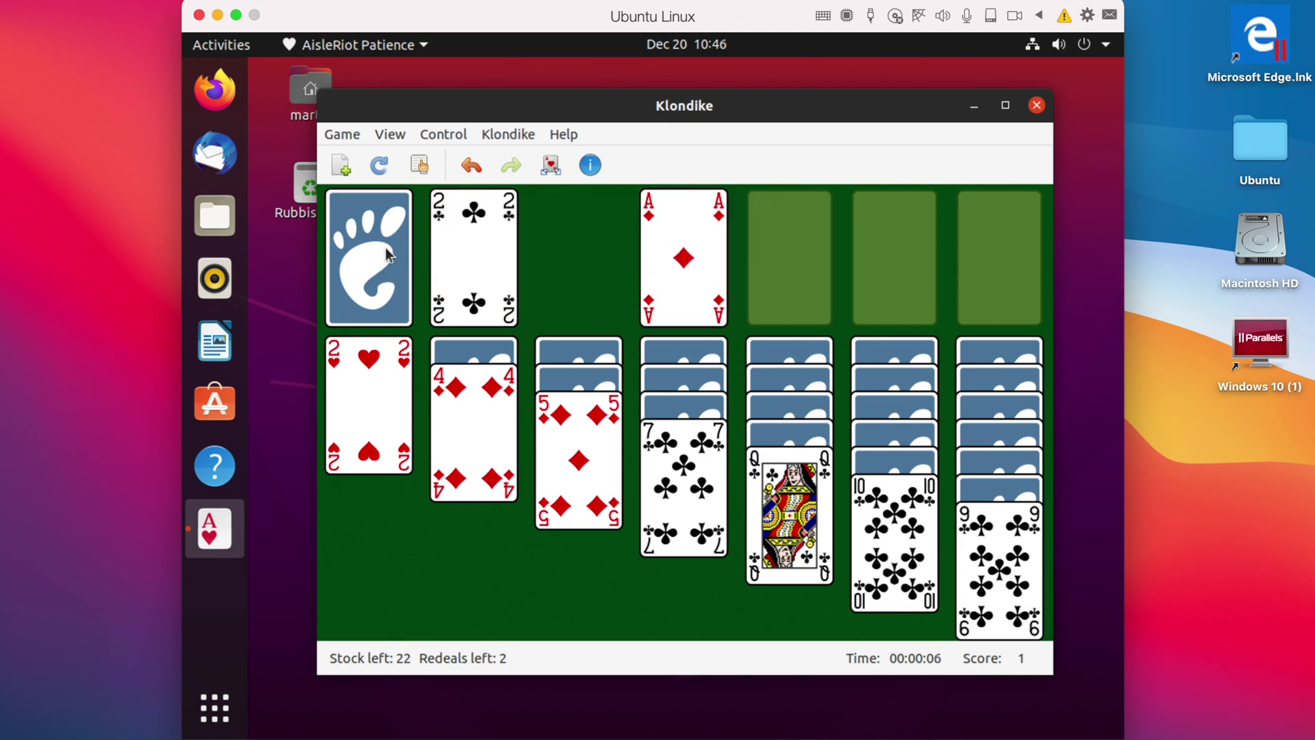
{"action": "left_click", "coordinate": [342, 240]}
{"action": "left_click", "coordinate": [370, 244]}
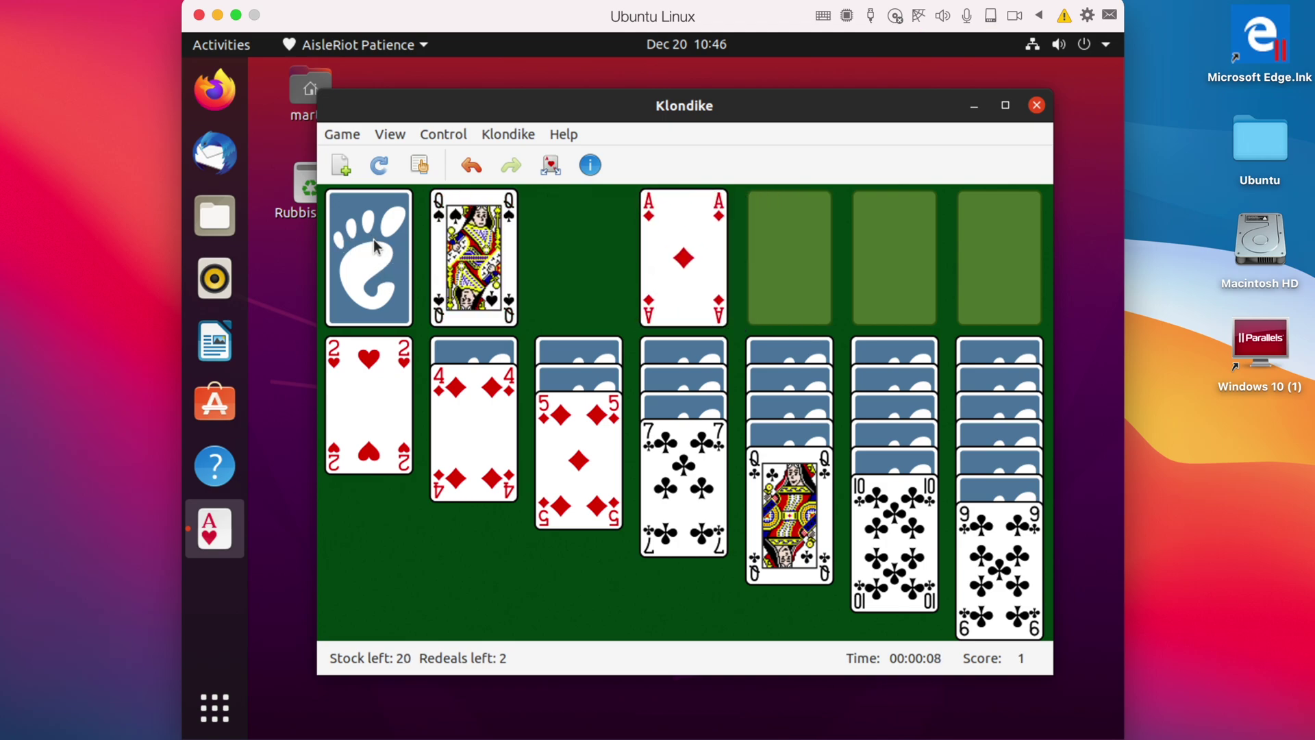
{"action": "left_click", "coordinate": [373, 240]}
{"action": "left_click", "coordinate": [372, 260]}
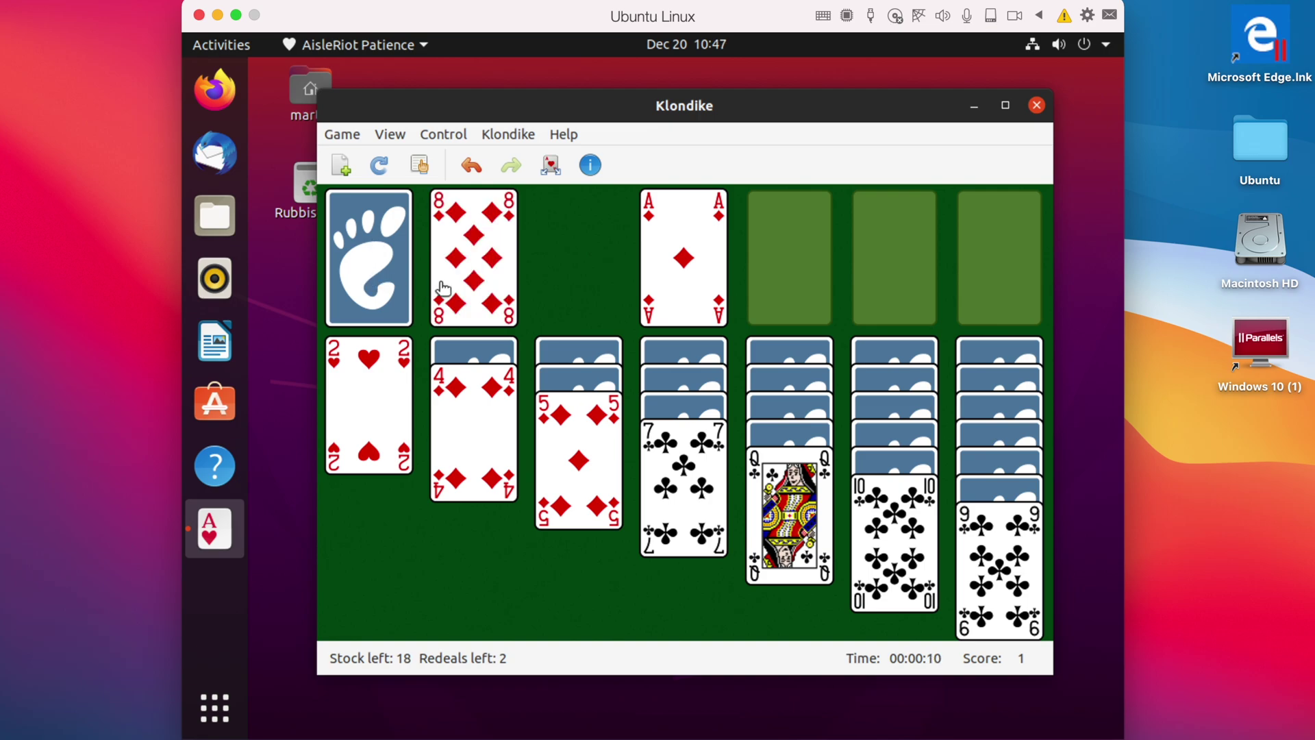
- Build the 8 of diamonds on the 9 of clubs, 7 of clubs on it, then ace of clubs up
{"action": "left_click_drag", "start_coordinate": [474, 248], "coordinate": [977, 581]}
{"action": "left_click_drag", "start_coordinate": [755, 481], "coordinate": [946, 578]}
{"action": "left_click_drag", "start_coordinate": [681, 476], "coordinate": [1005, 621]}
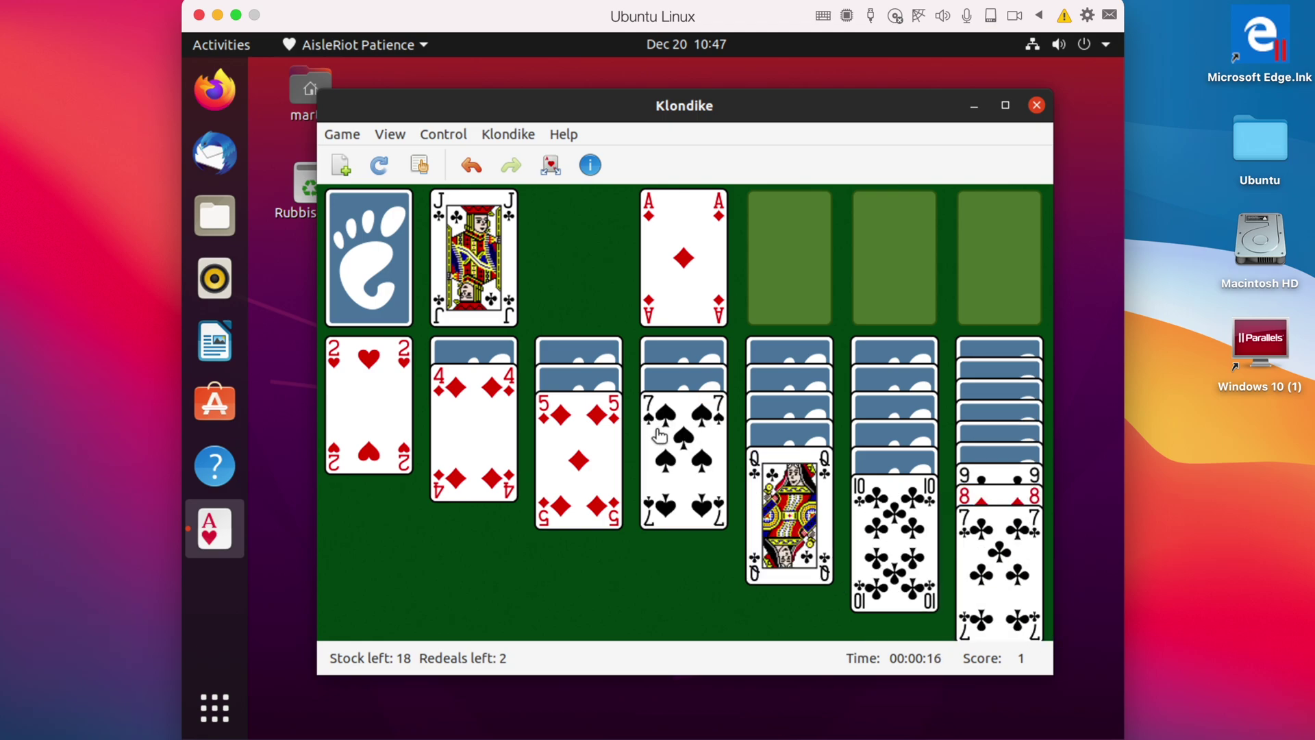
{"action": "left_click", "coordinate": [365, 269]}
{"action": "left_click", "coordinate": [364, 269]}
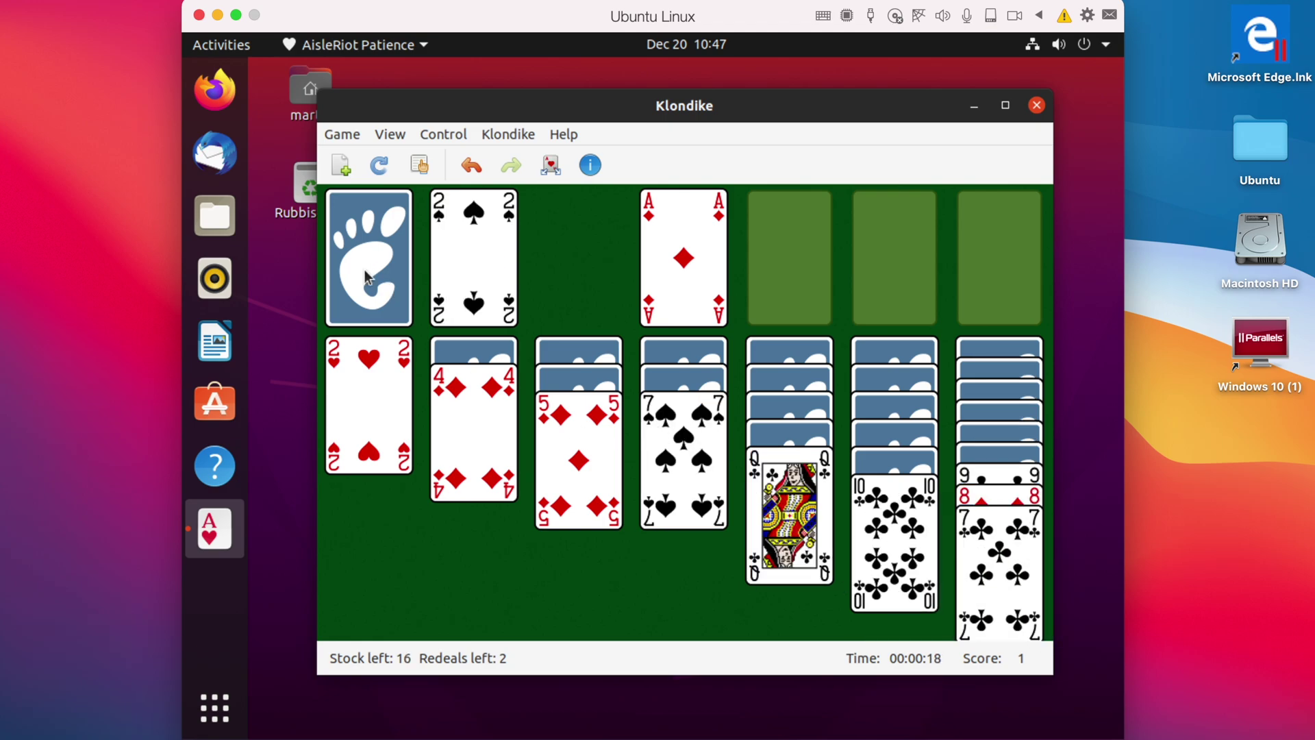
{"action": "left_click", "coordinate": [365, 270]}
{"action": "left_click", "coordinate": [364, 269]}
{"action": "left_click_drag", "start_coordinate": [474, 271], "coordinate": [792, 274]}
- Keep dealing and place the ace of spades on a foundation
{"action": "left_click", "coordinate": [383, 303]}
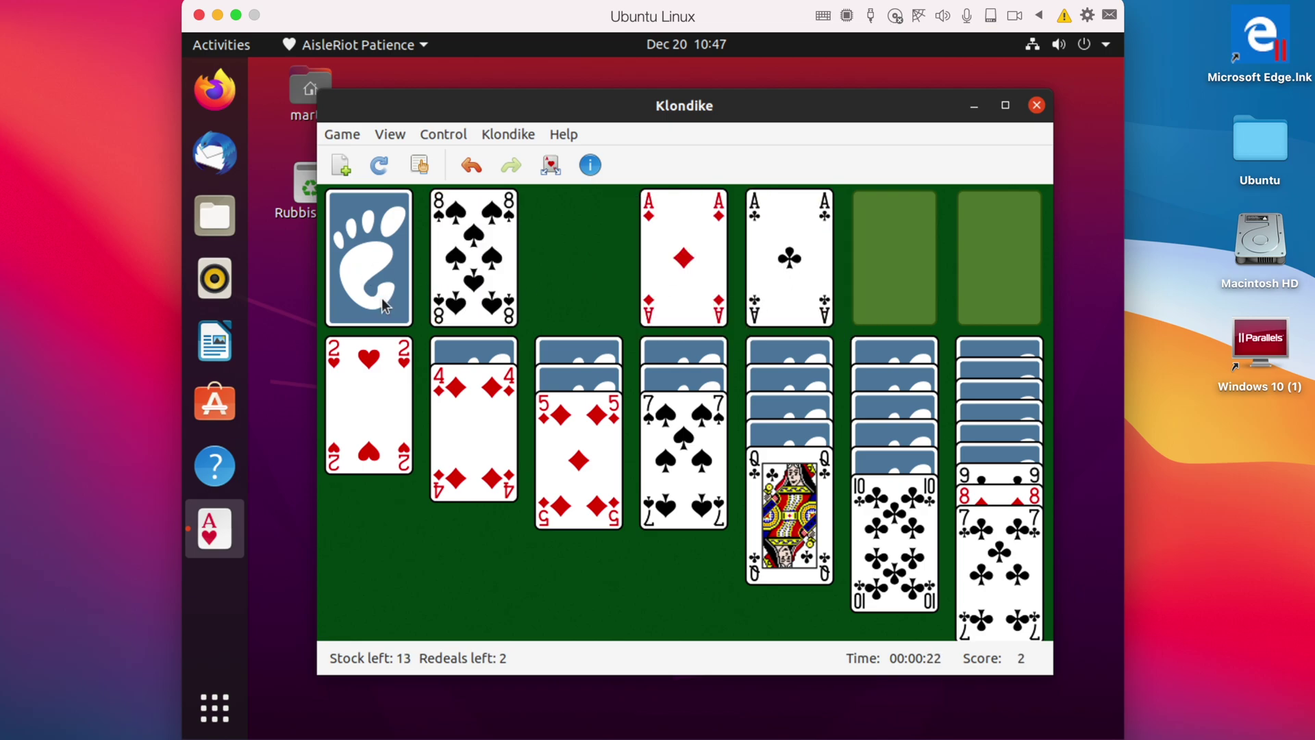
{"action": "left_click", "coordinate": [381, 296]}
{"action": "left_click", "coordinate": [381, 294]}
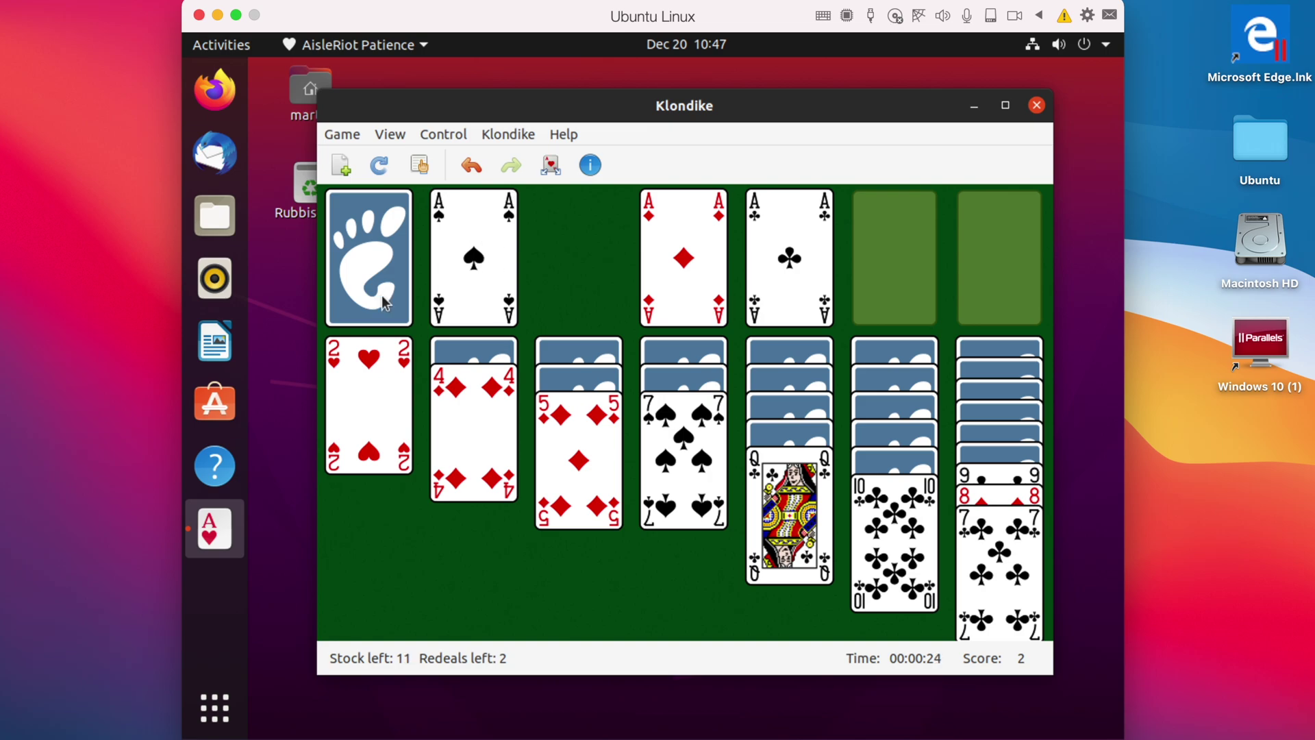
{"action": "left_click_drag", "start_coordinate": [477, 264], "coordinate": [1022, 272]}
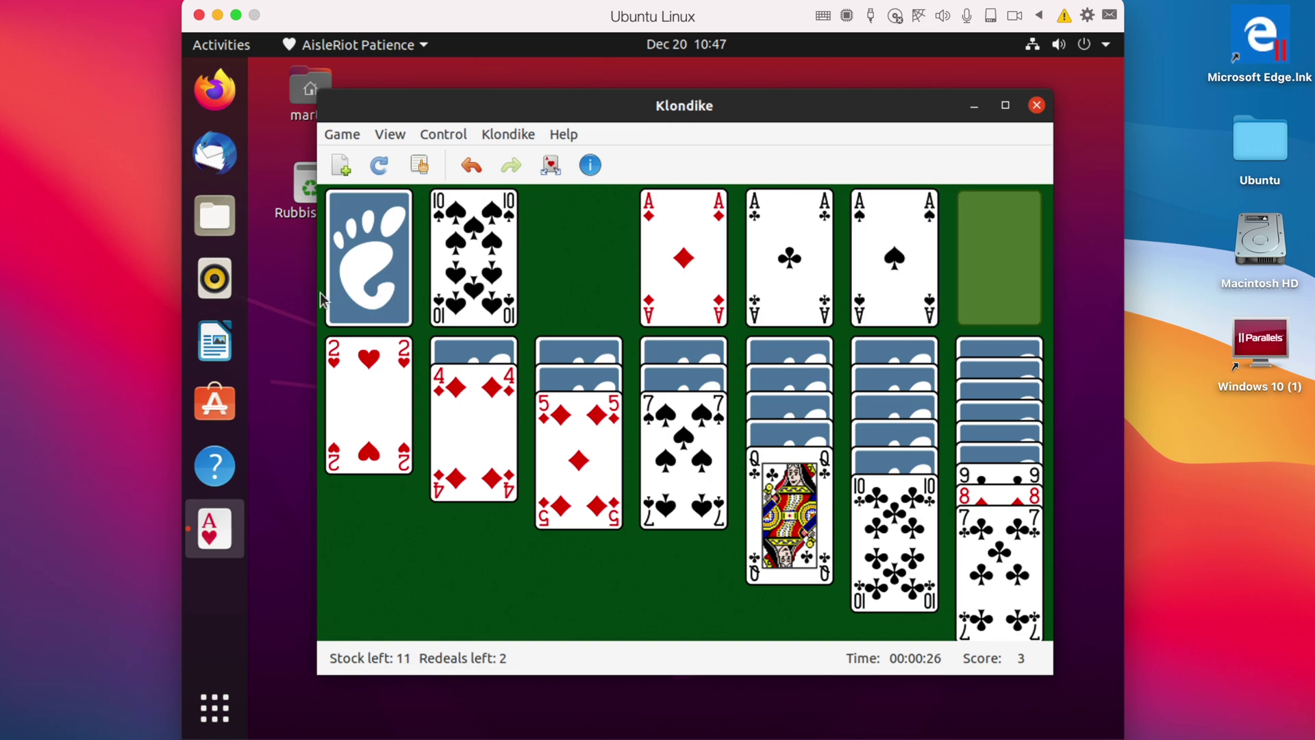
{"action": "left_click", "coordinate": [373, 285]}
{"action": "left_click", "coordinate": [366, 278]}
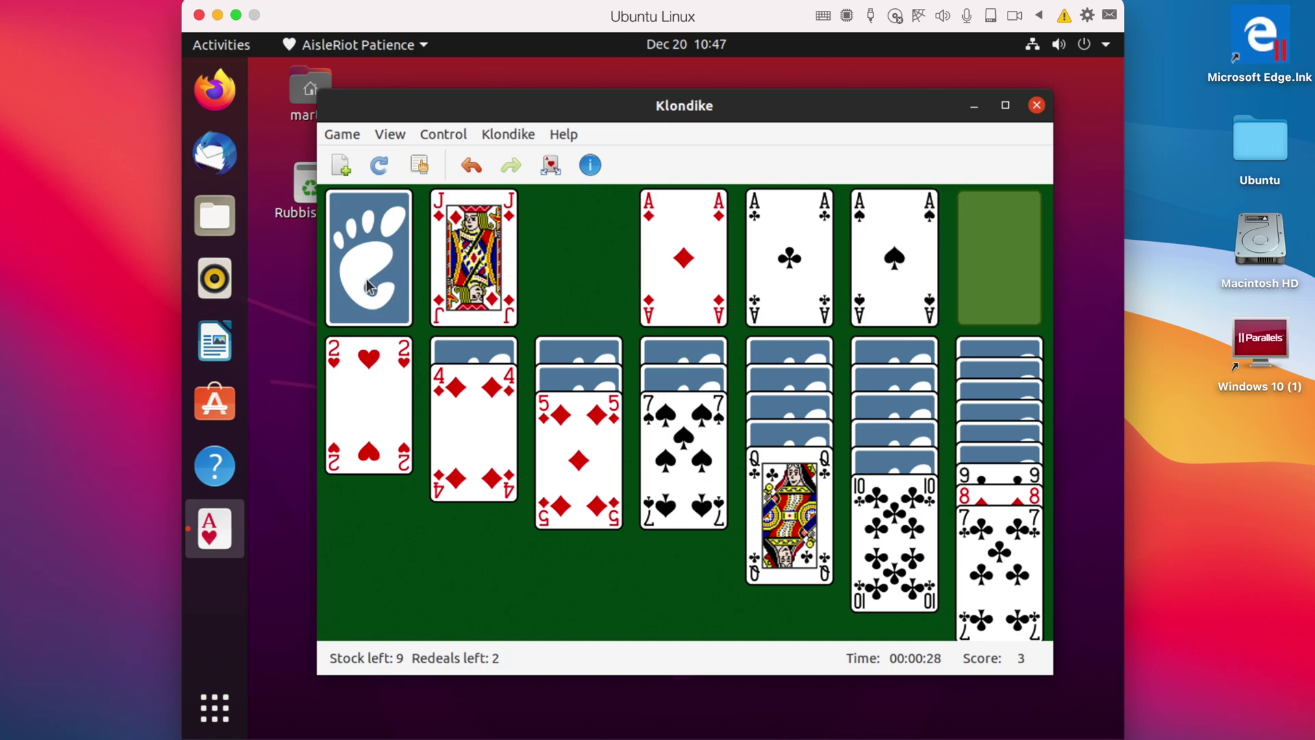
{"action": "left_click", "coordinate": [365, 279]}
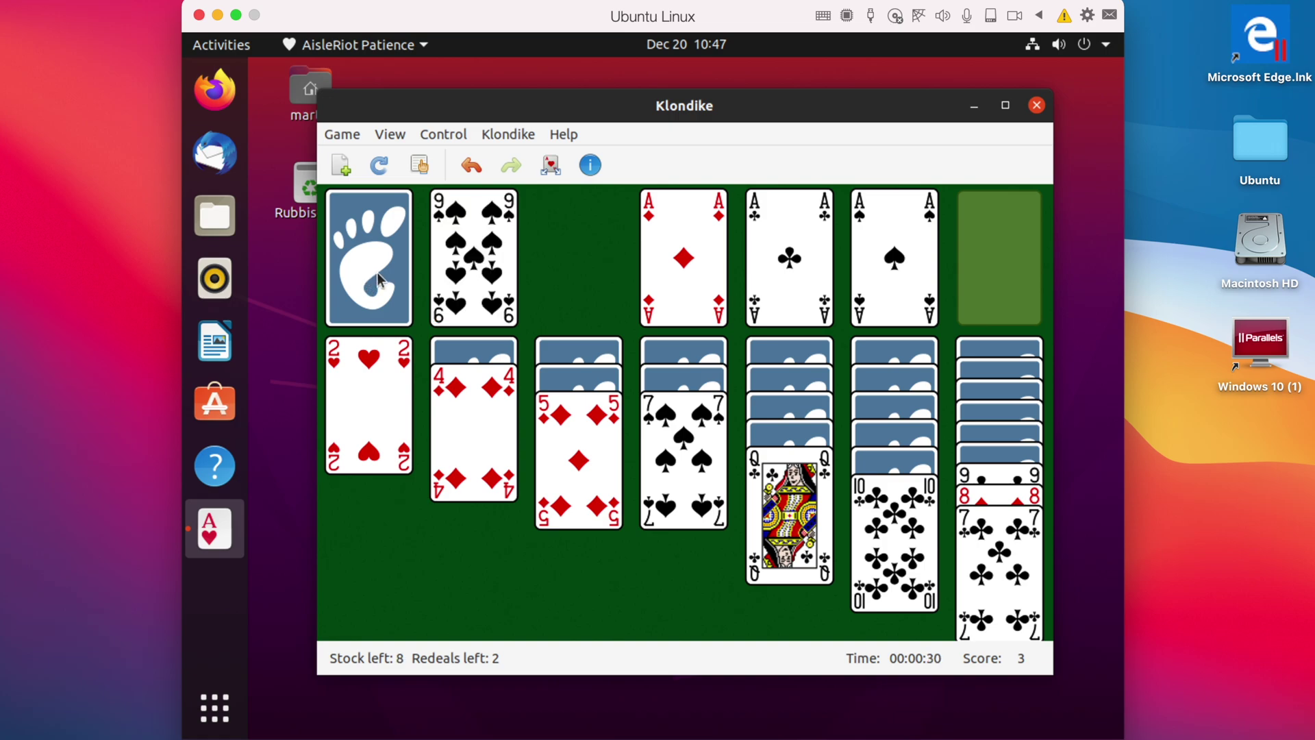
{"action": "left_click", "coordinate": [364, 277]}
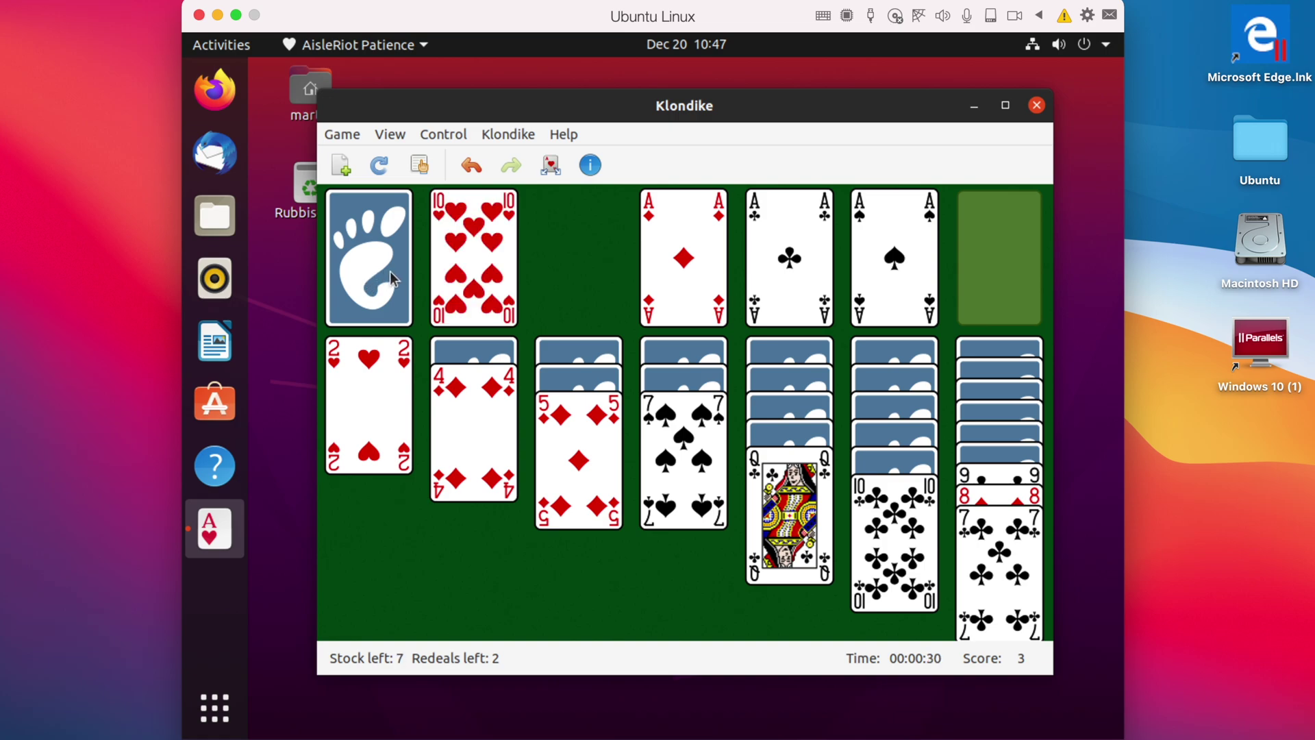
{"action": "left_click", "coordinate": [354, 278]}
{"action": "left_click", "coordinate": [355, 278]}
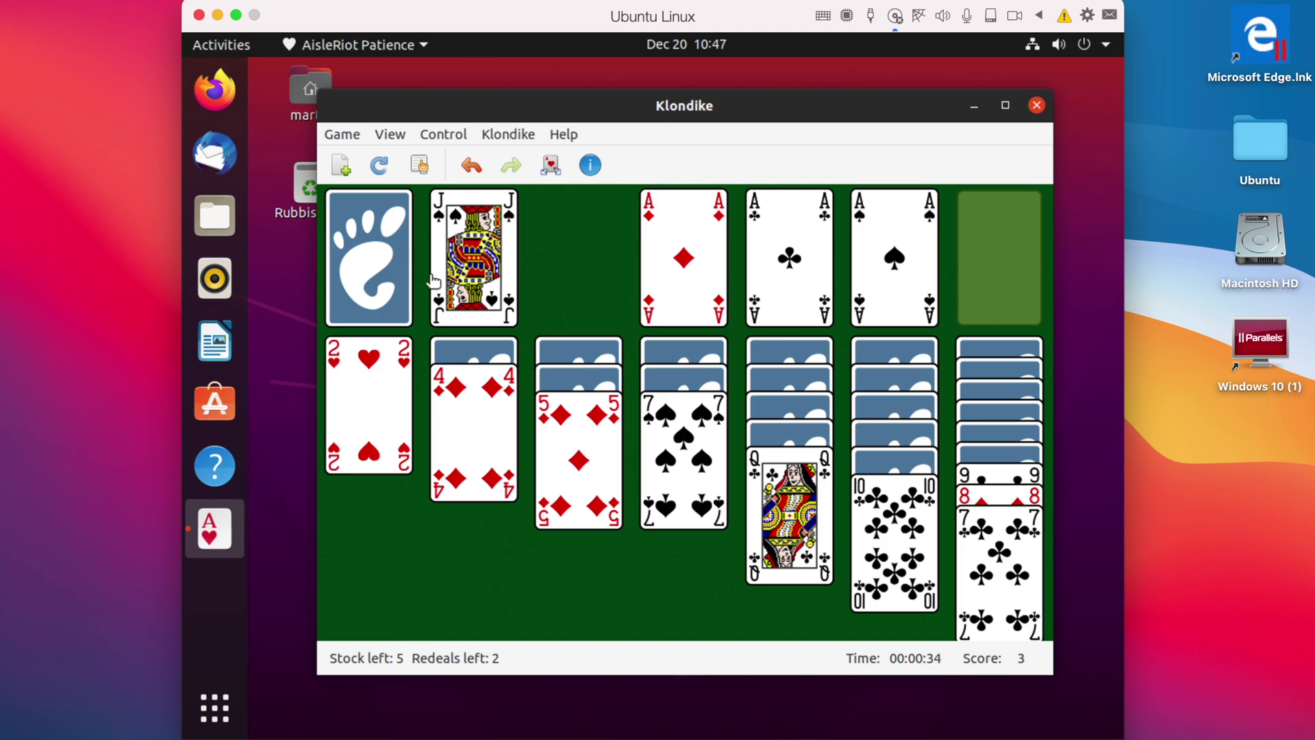
{"action": "mouse_move", "coordinate": [435, 281]}
{"action": "left_mouse_down"}
{"action": "mouse_move", "coordinate": [472, 274]}
{"action": "mouse_move", "coordinate": [420, 292]}
{"action": "left_mouse_up"}
- Play the 6 of hearts onto the 7 of spades and 9 of diamonds onto 10 of clubs, then close
{"action": "left_click", "coordinate": [342, 277]}
{"action": "left_click", "coordinate": [363, 301]}
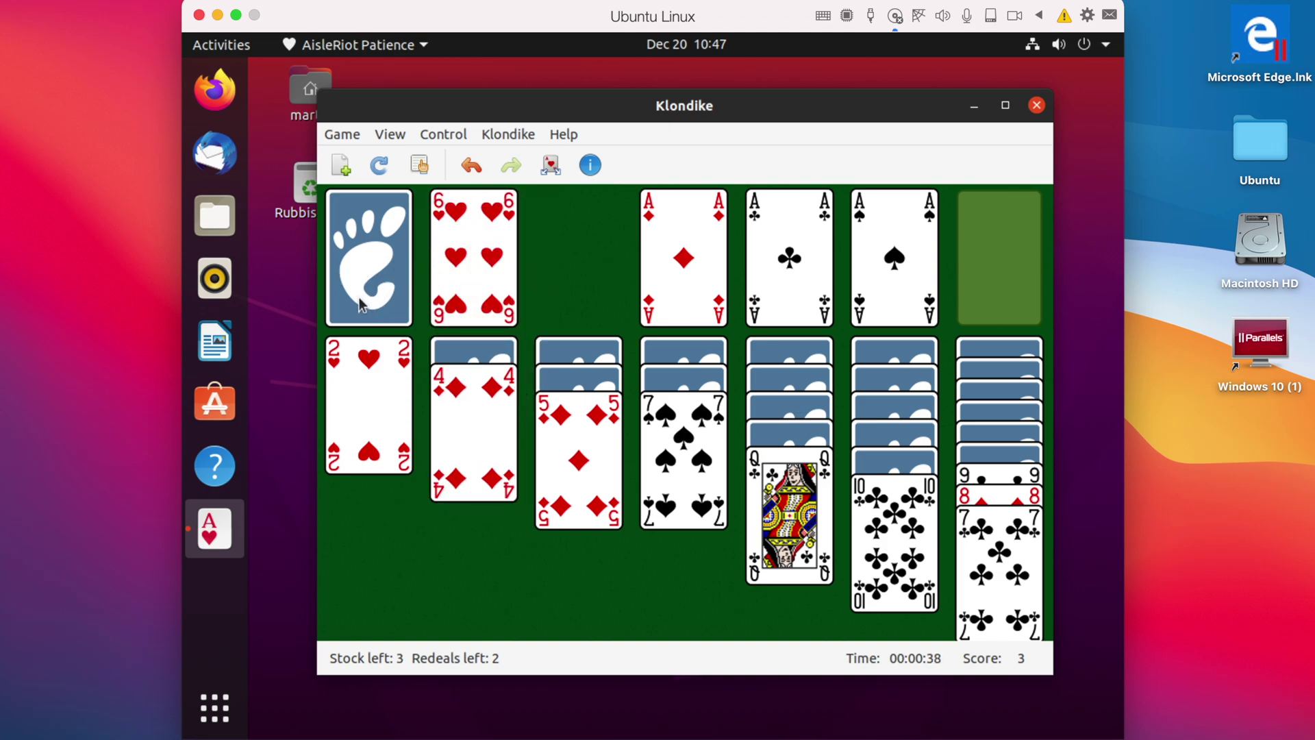
{"action": "double_click", "coordinate": [441, 280]}
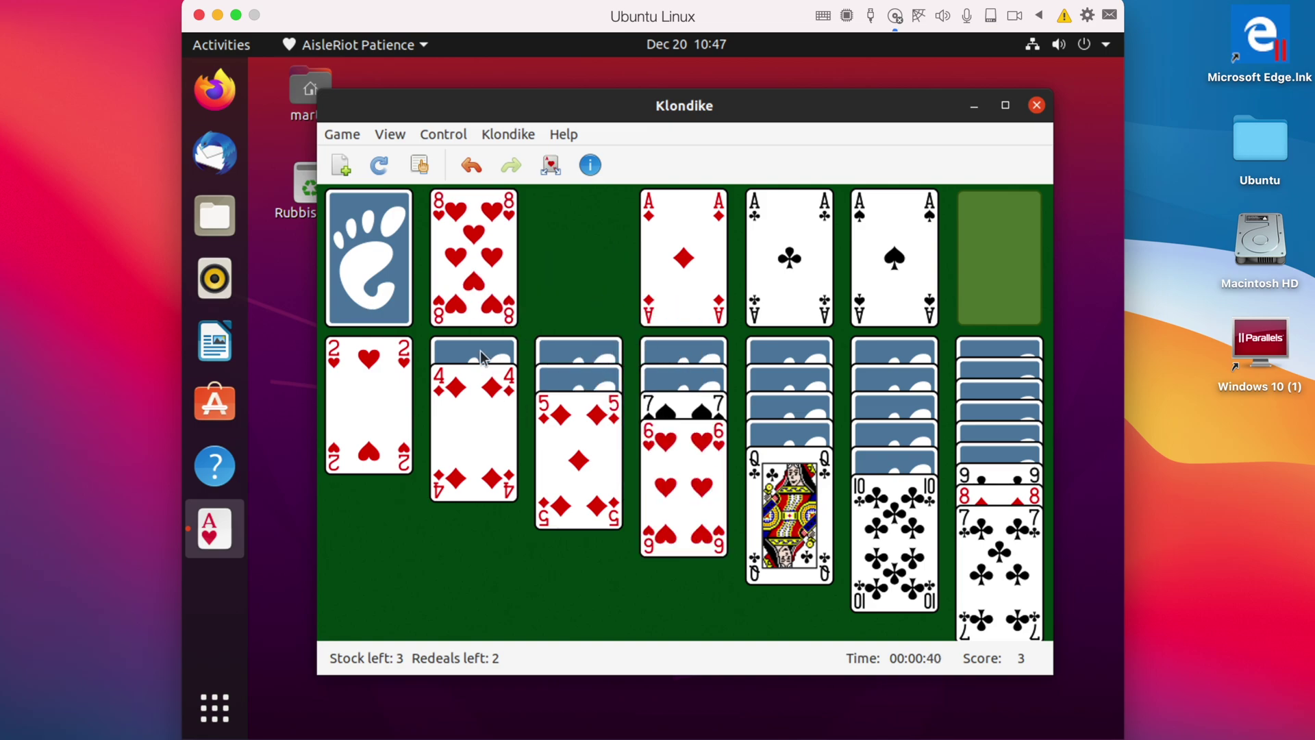
{"action": "left_click", "coordinate": [410, 286]}
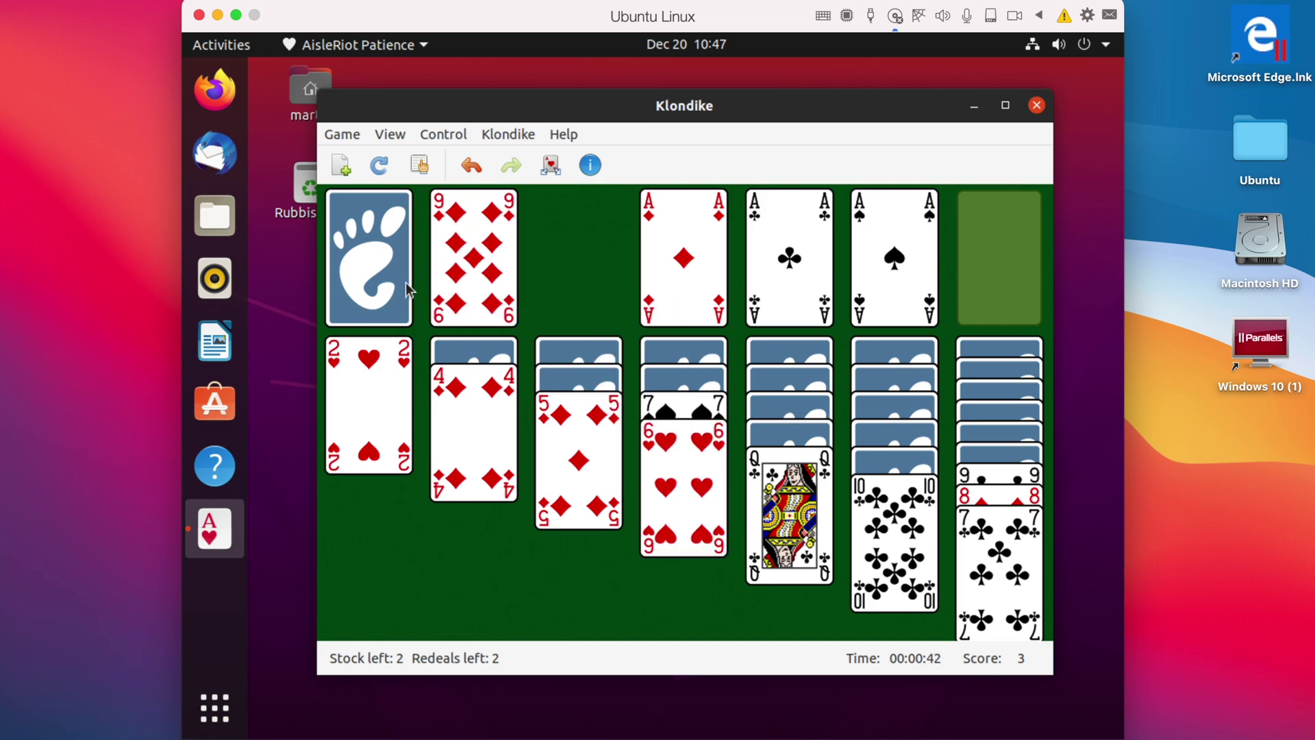
{"action": "double_click", "coordinate": [445, 284]}
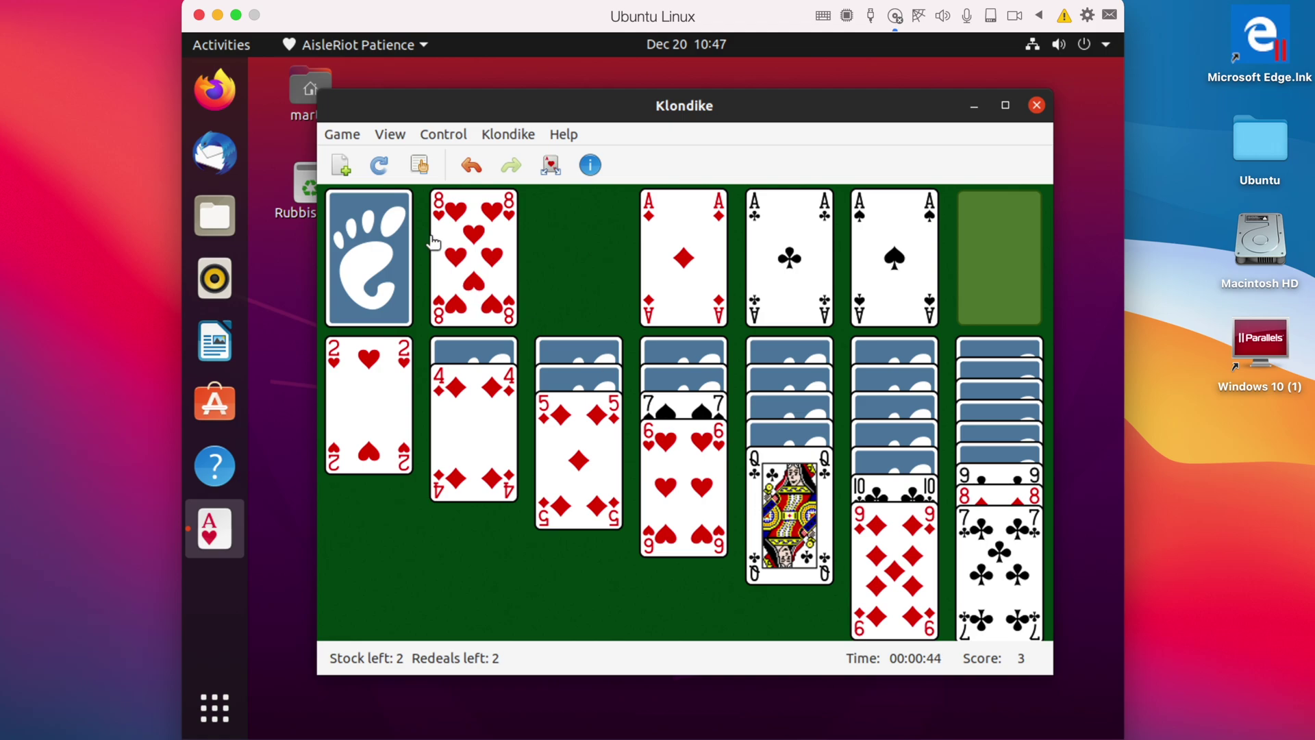
{"action": "left_click", "coordinate": [367, 275]}
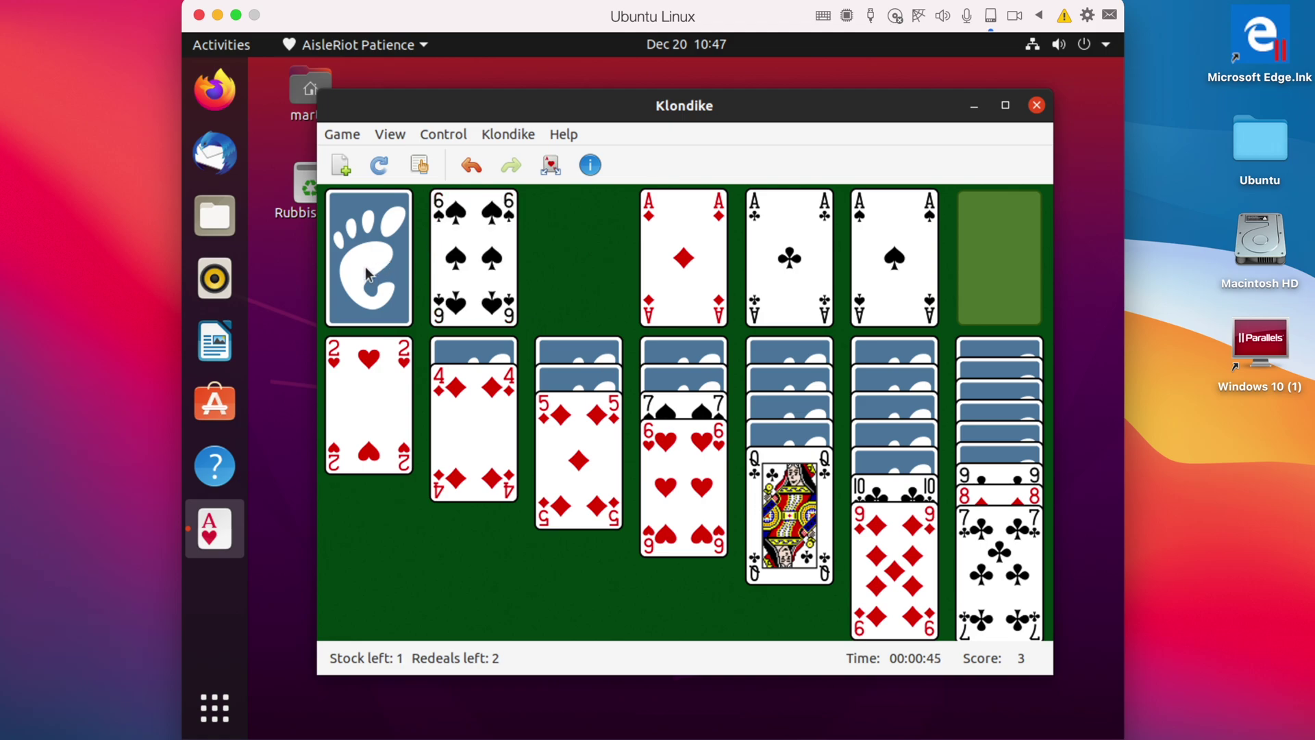
{"action": "left_click", "coordinate": [1036, 105]}
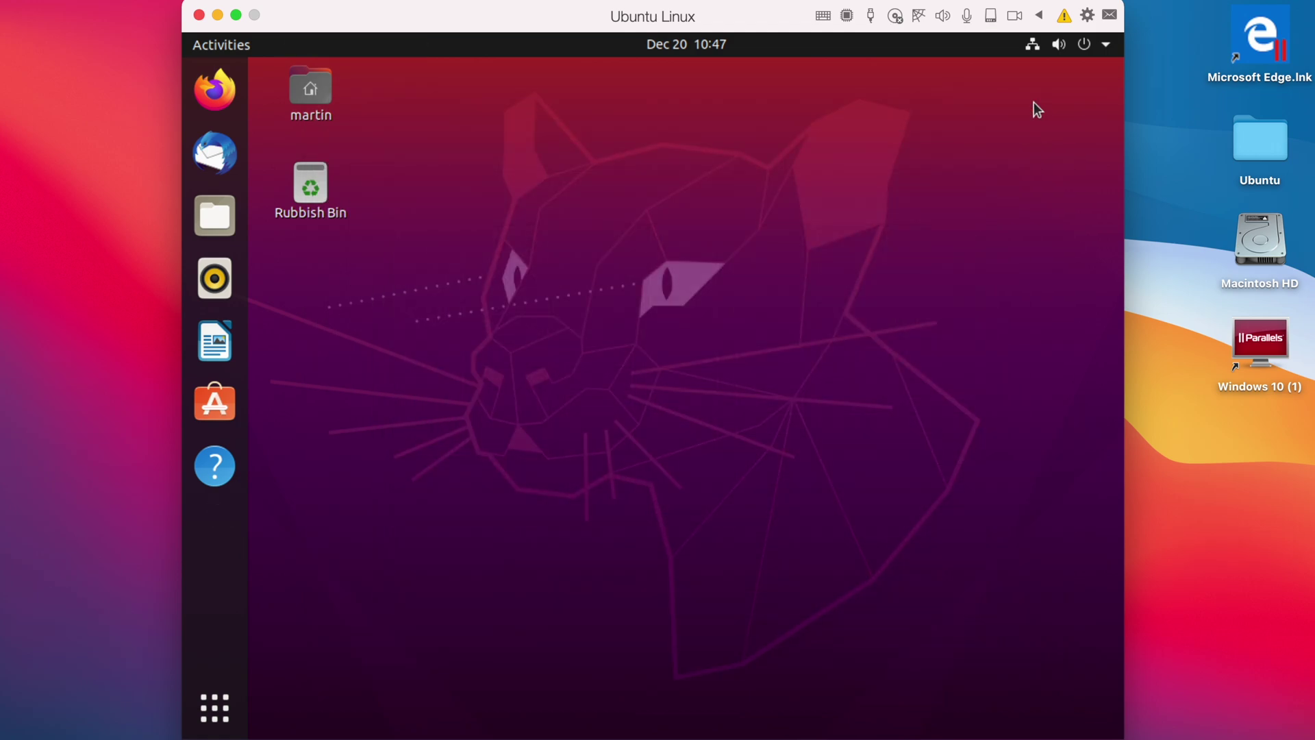
- Launch GNOME Sudoku from the app list and select the cell at row 4, column 4
{"action": "left_click", "coordinate": [214, 708]}
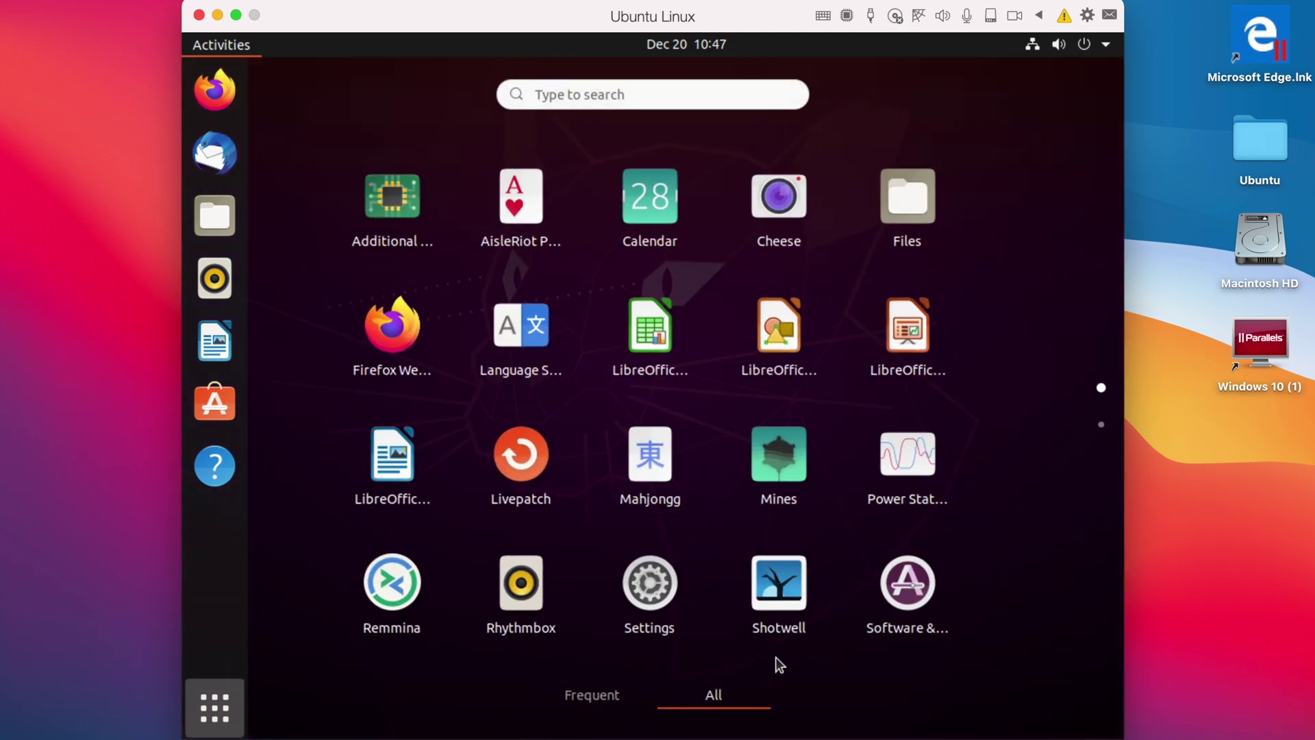
{"action": "scroll", "coordinate": [780, 576], "scroll_direction": "down", "scroll_amount": 1}
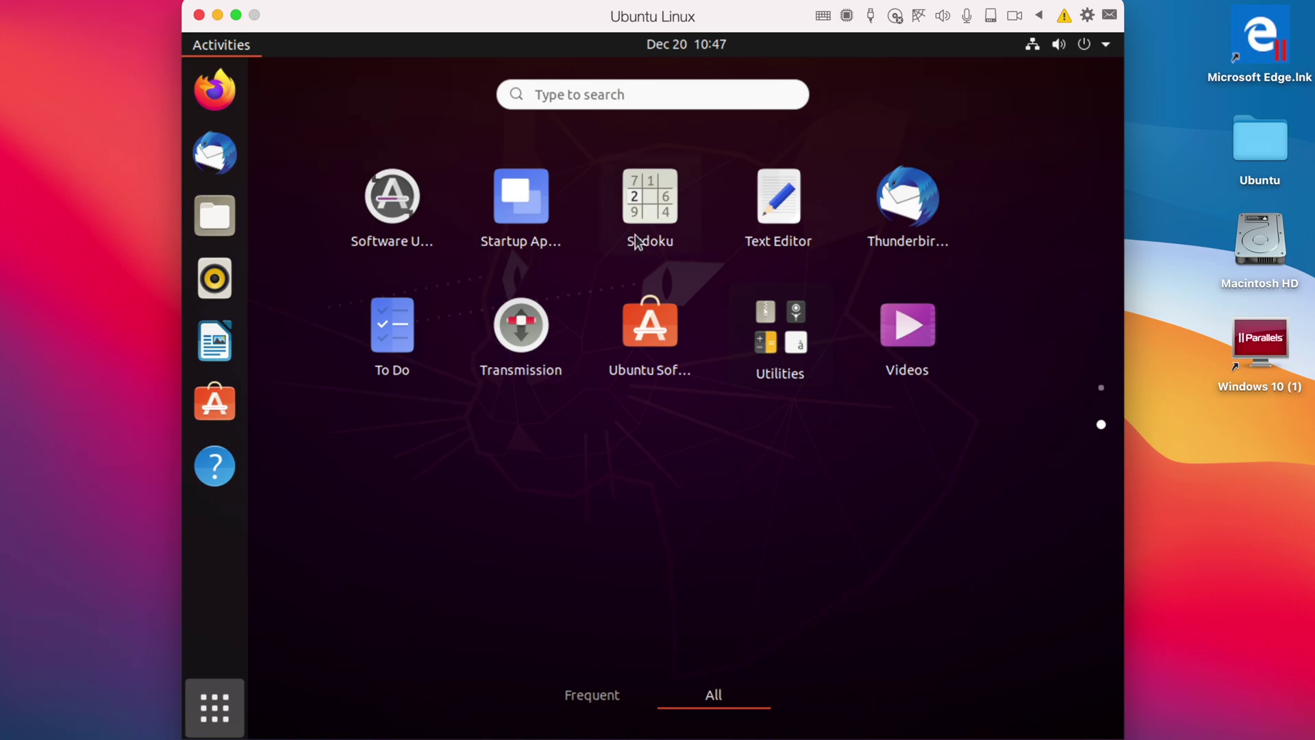
{"action": "left_click", "coordinate": [668, 187]}
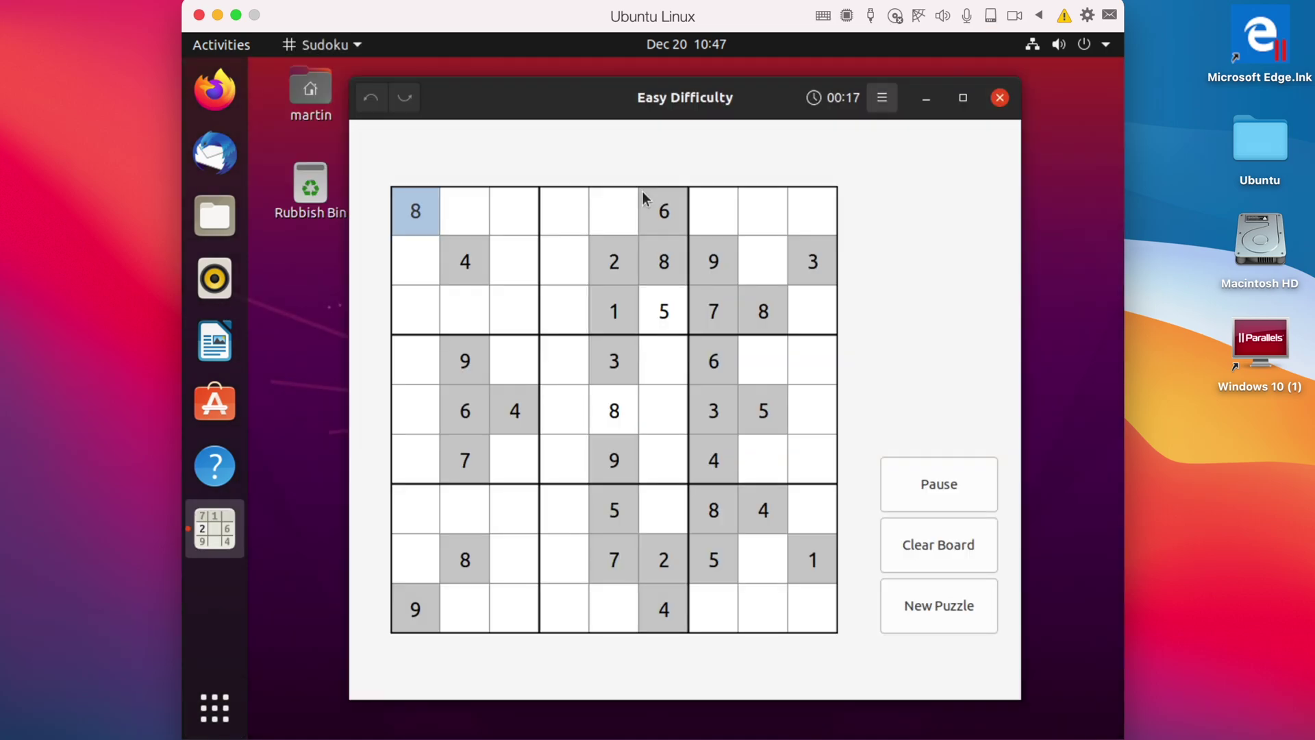
{"action": "left_click", "coordinate": [550, 361]}
{"action": "left_click", "coordinate": [549, 360]}
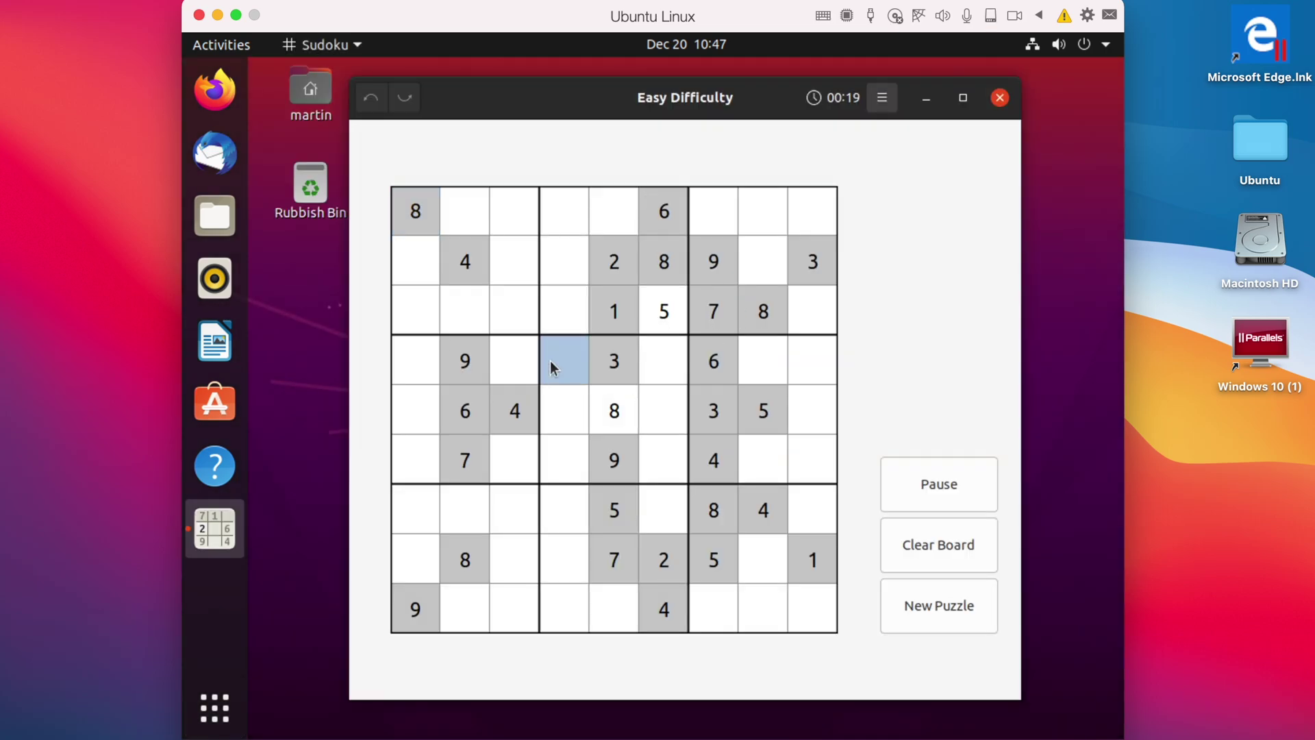
- Try 4, 5, 6 and then 7 in the cell at row 4, column 6
{"action": "left_click", "coordinate": [657, 356]}
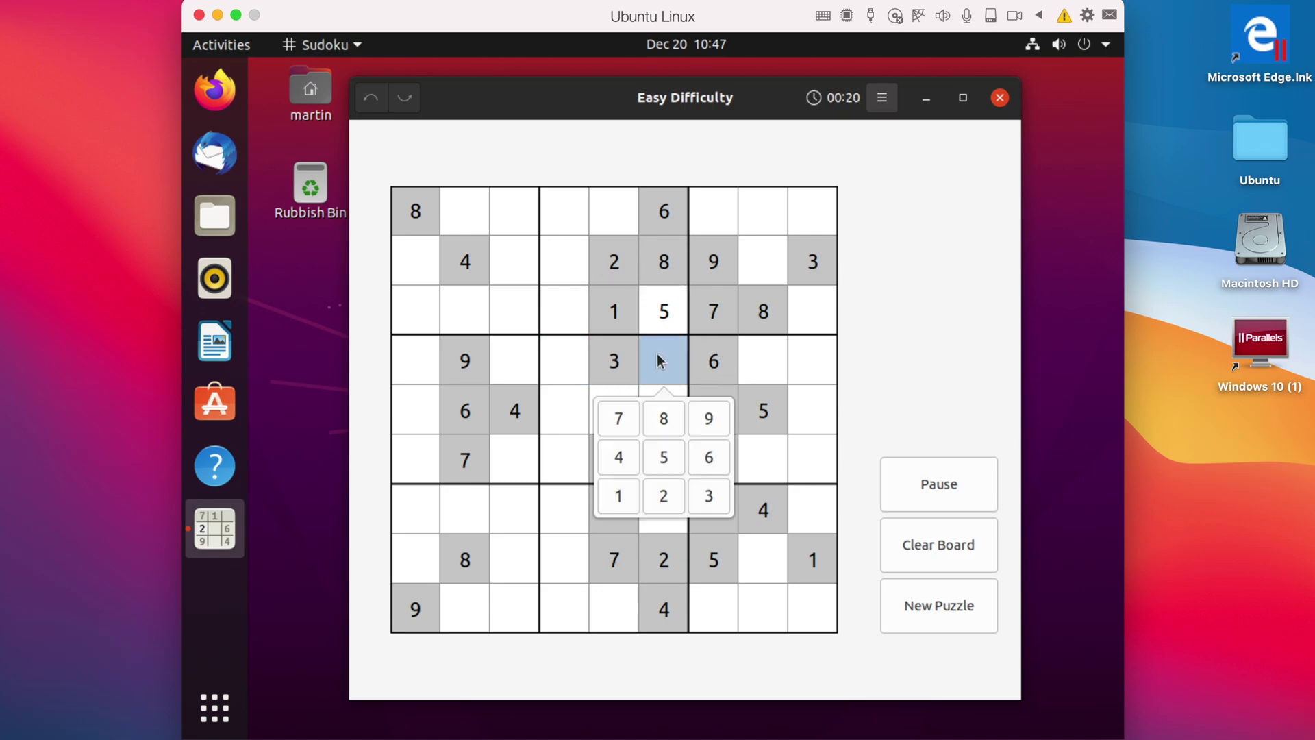
{"action": "left_click", "coordinate": [619, 456]}
{"action": "left_click", "coordinate": [664, 373]}
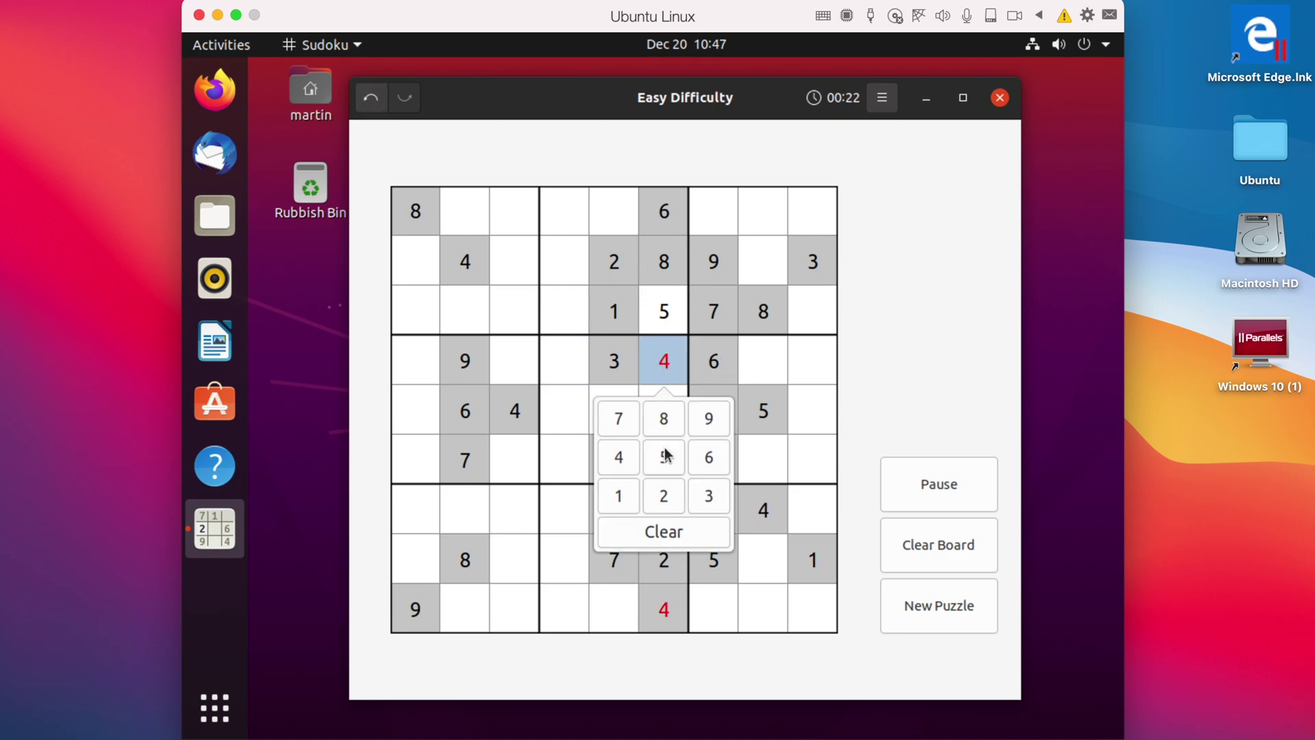
{"action": "left_click", "coordinate": [664, 456]}
{"action": "left_click", "coordinate": [659, 365]}
{"action": "left_click", "coordinate": [701, 470]}
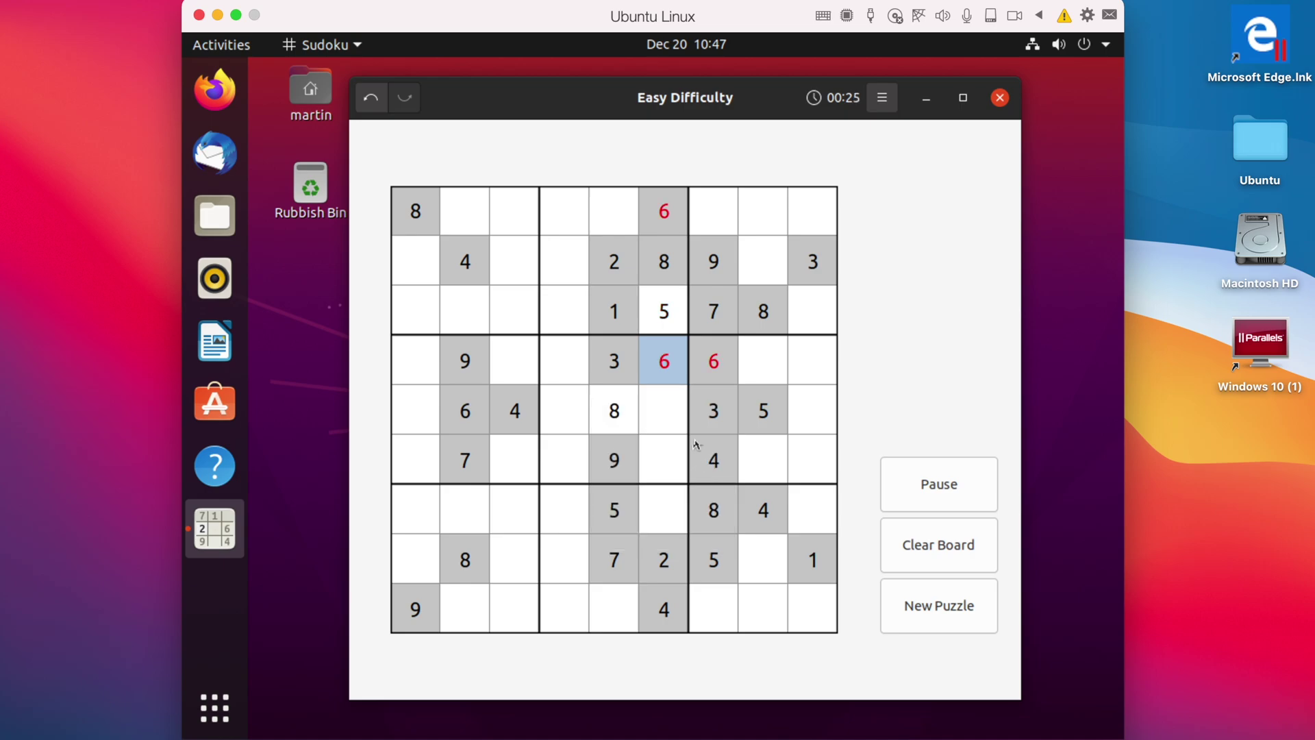
{"action": "left_click", "coordinate": [663, 377]}
{"action": "left_click", "coordinate": [625, 417]}
- Try 9, 2 and 1 in the cell below, 9 then 8 beneath it, and 4 in the centre cell
{"action": "left_click", "coordinate": [677, 420]}
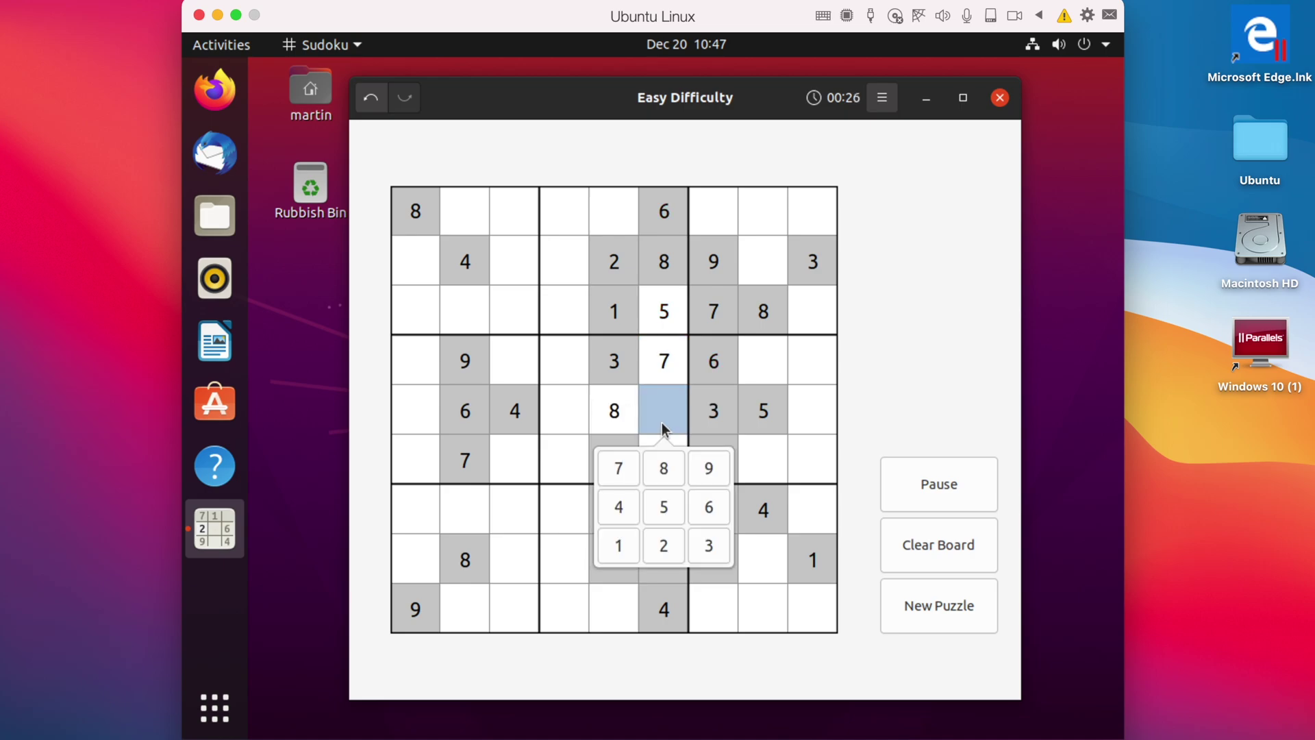
{"action": "left_click", "coordinate": [707, 469]}
{"action": "left_click", "coordinate": [666, 414]}
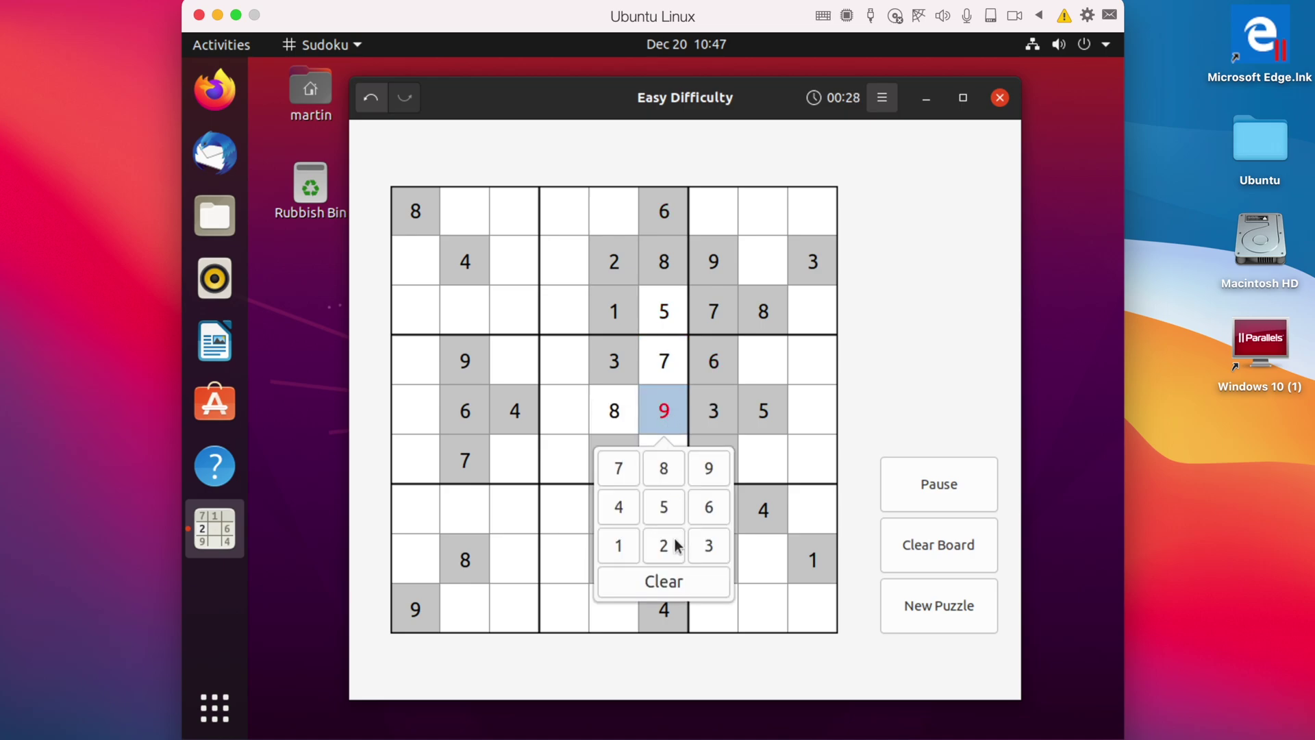
{"action": "left_click", "coordinate": [669, 545]}
{"action": "left_click", "coordinate": [655, 430]}
{"action": "left_click", "coordinate": [614, 548]}
{"action": "left_click", "coordinate": [663, 459]}
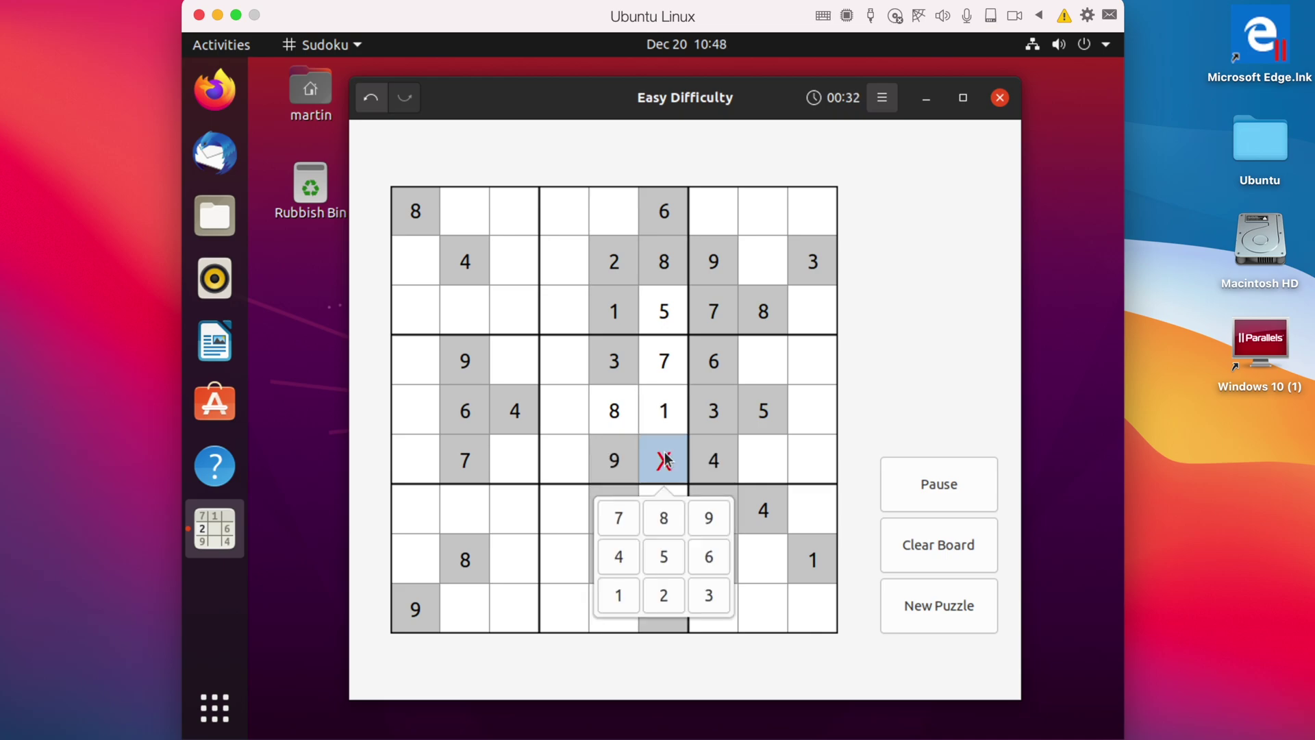
{"action": "left_click", "coordinate": [718, 516]}
{"action": "left_click", "coordinate": [657, 464]}
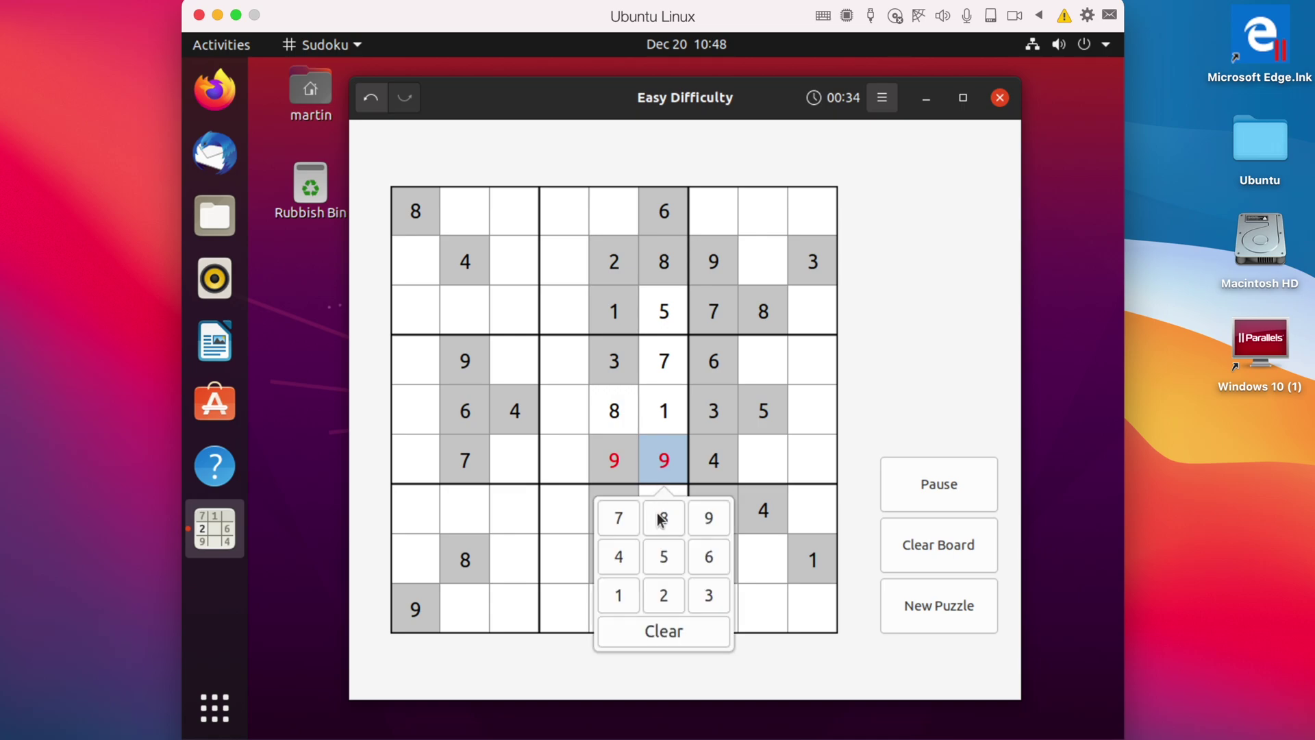
{"action": "left_click", "coordinate": [663, 518]}
{"action": "left_click", "coordinate": [661, 431]}
{"action": "left_click", "coordinate": [624, 509]}
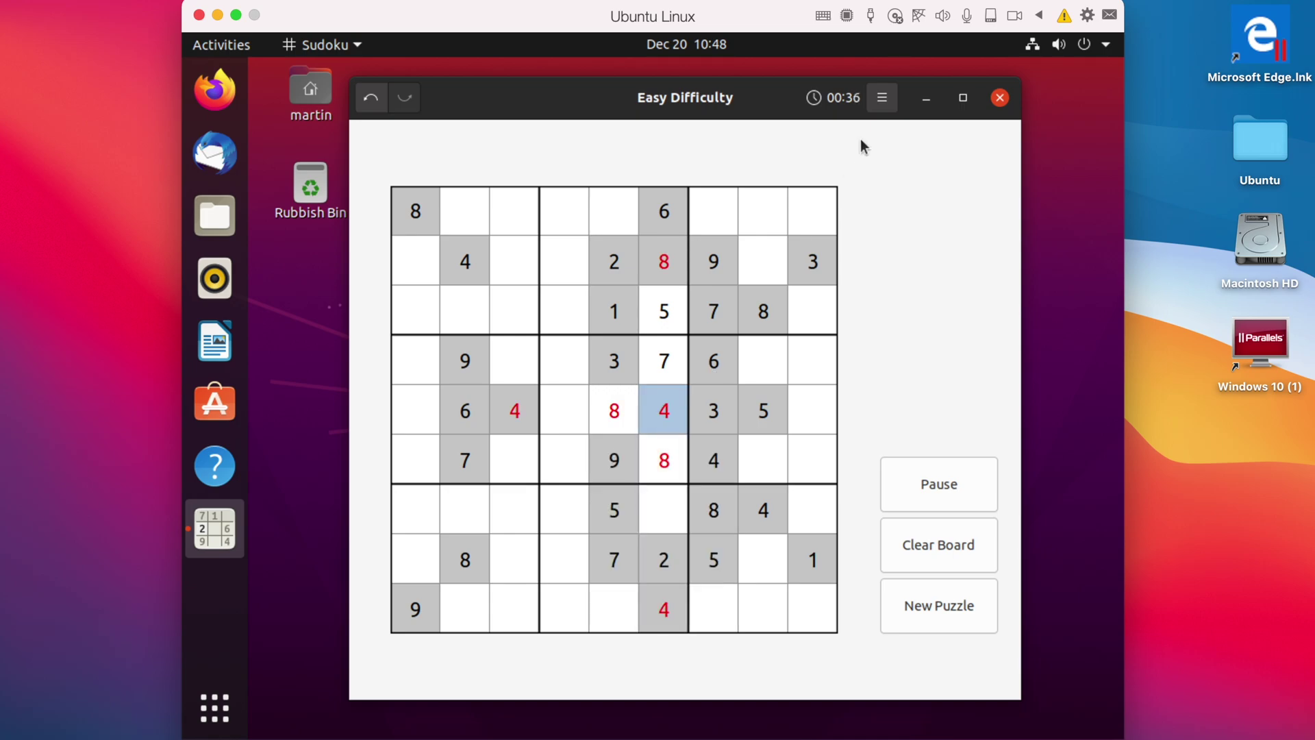
- Clear the board back to the original puzzle and close Sudoku
{"action": "left_click", "coordinate": [947, 550]}
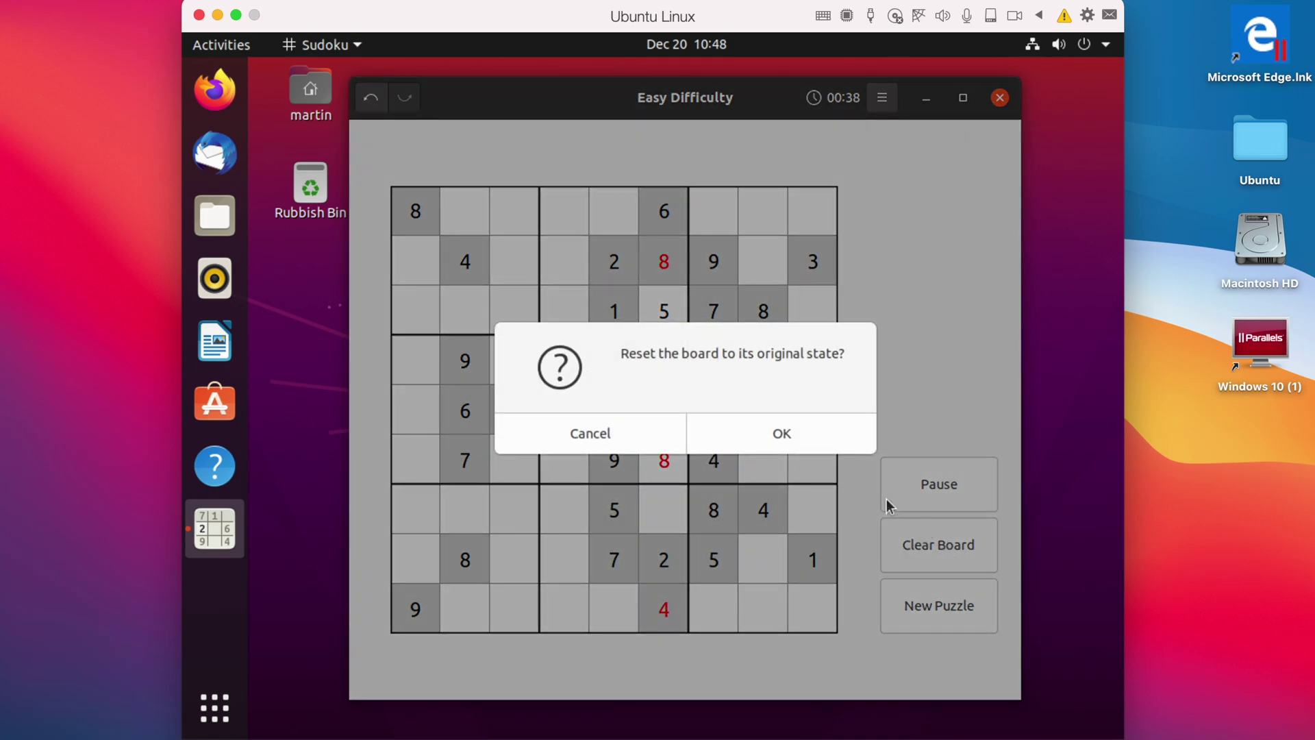
{"action": "left_click", "coordinate": [828, 442]}
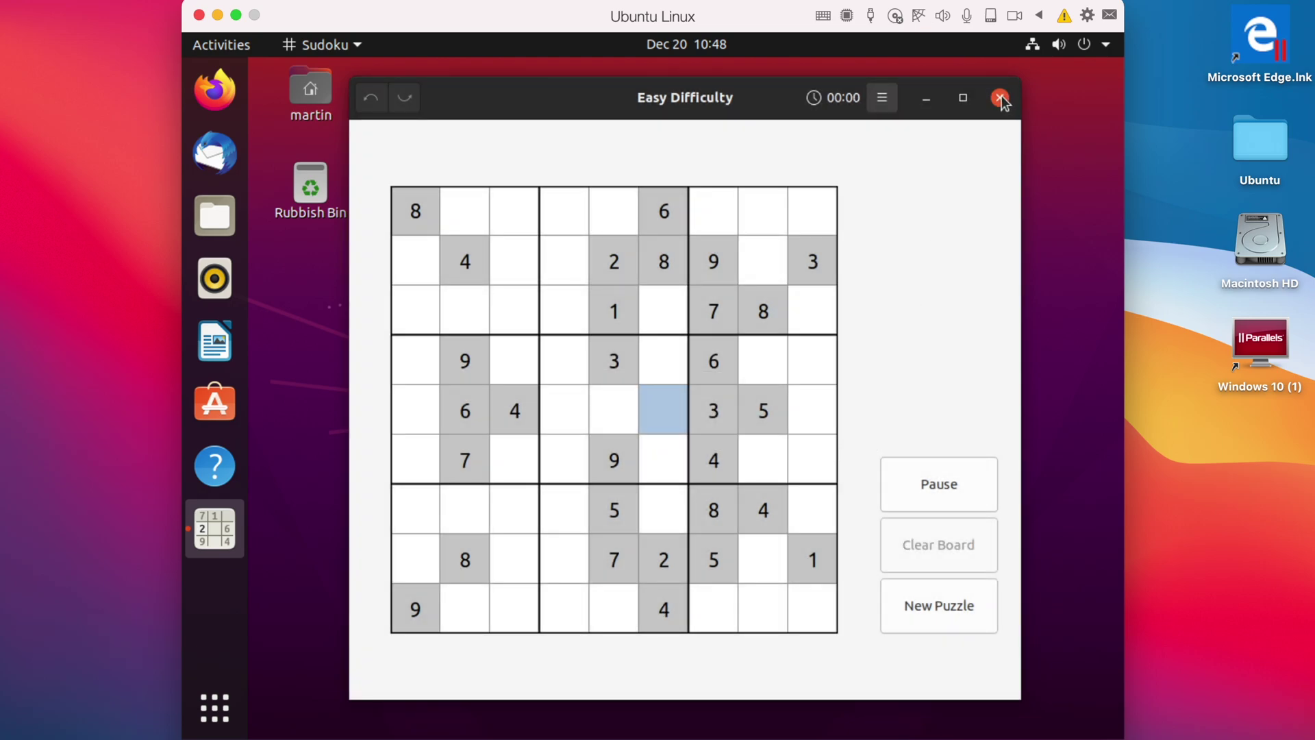
{"action": "left_click", "coordinate": [1000, 98]}
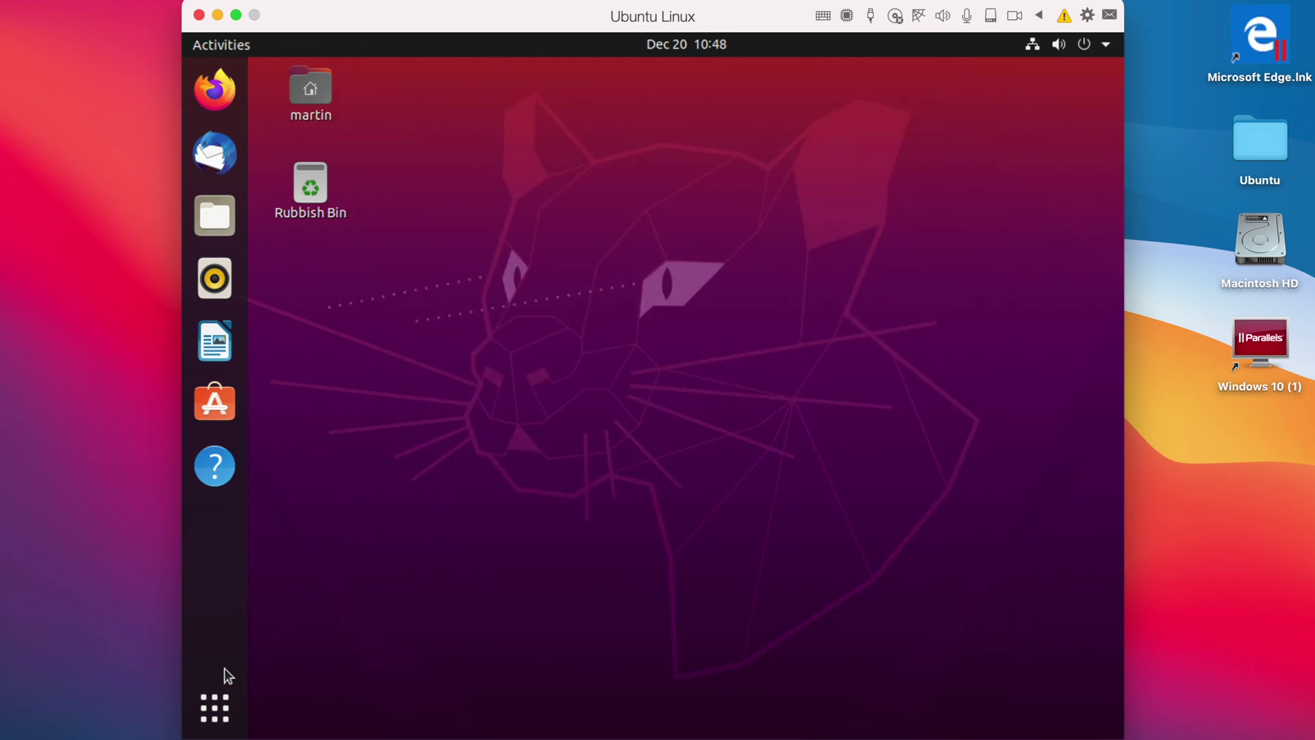
- Launch Calendar, view year 2020 and week 52, then close it and show all applications
{"action": "left_click", "coordinate": [215, 708]}
{"action": "left_click", "coordinate": [644, 249]}
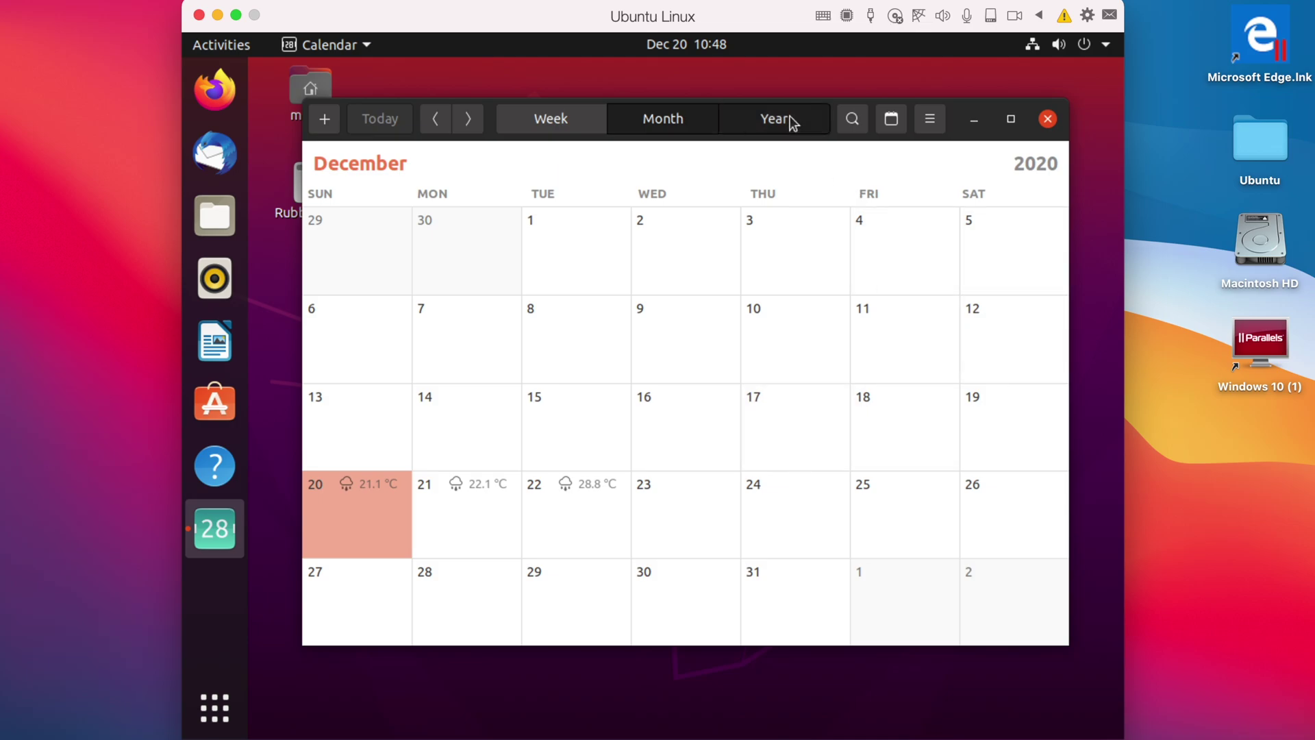
{"action": "left_click", "coordinate": [753, 120]}
{"action": "left_click", "coordinate": [557, 125]}
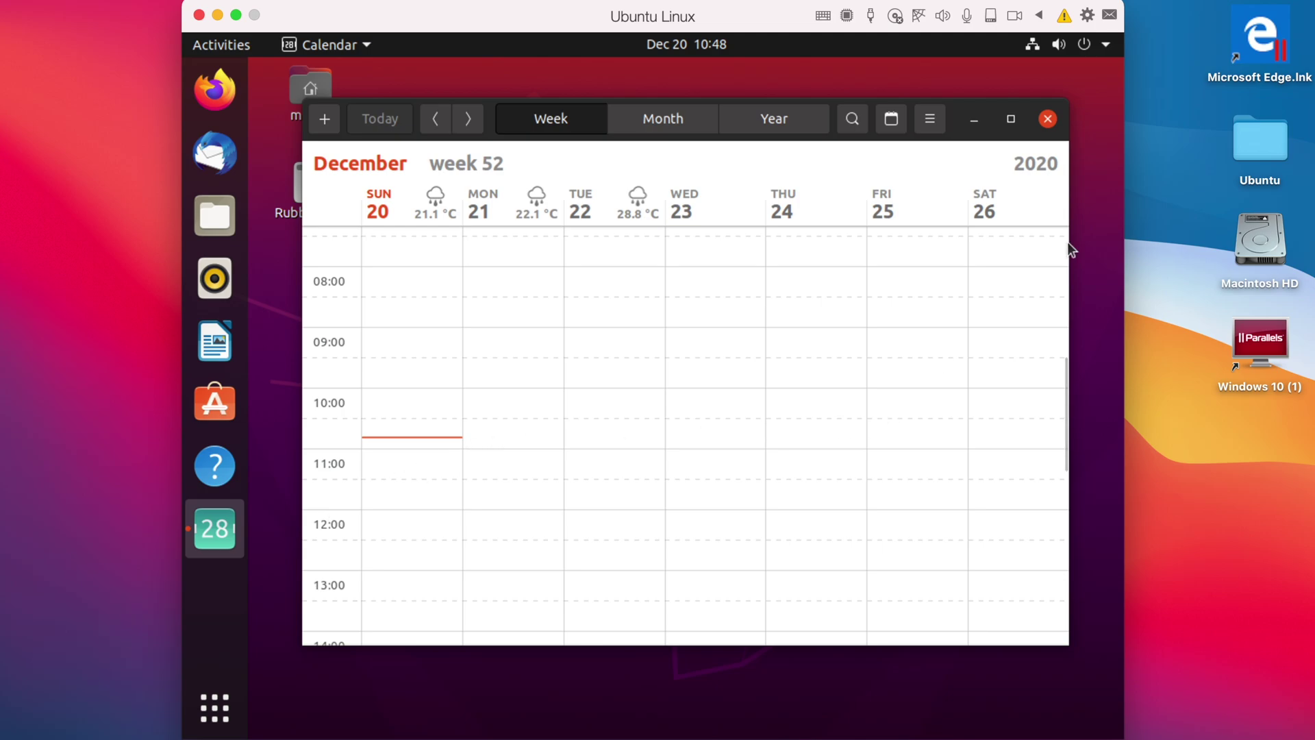
{"action": "left_click", "coordinate": [1049, 120]}
{"action": "left_click", "coordinate": [215, 706]}
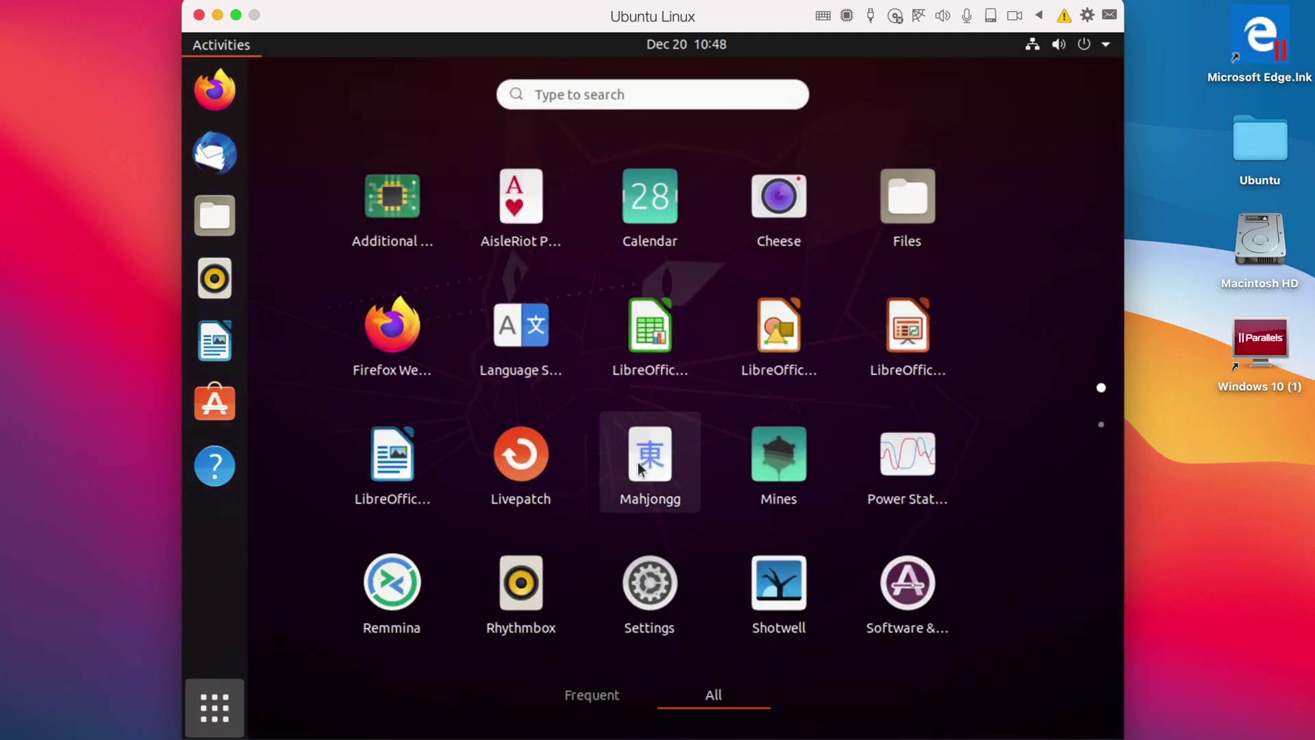
- Launch Mahjongg on Easy and remove the top bamboo tile with its matching bamboo tile
{"action": "left_click", "coordinate": [661, 466]}
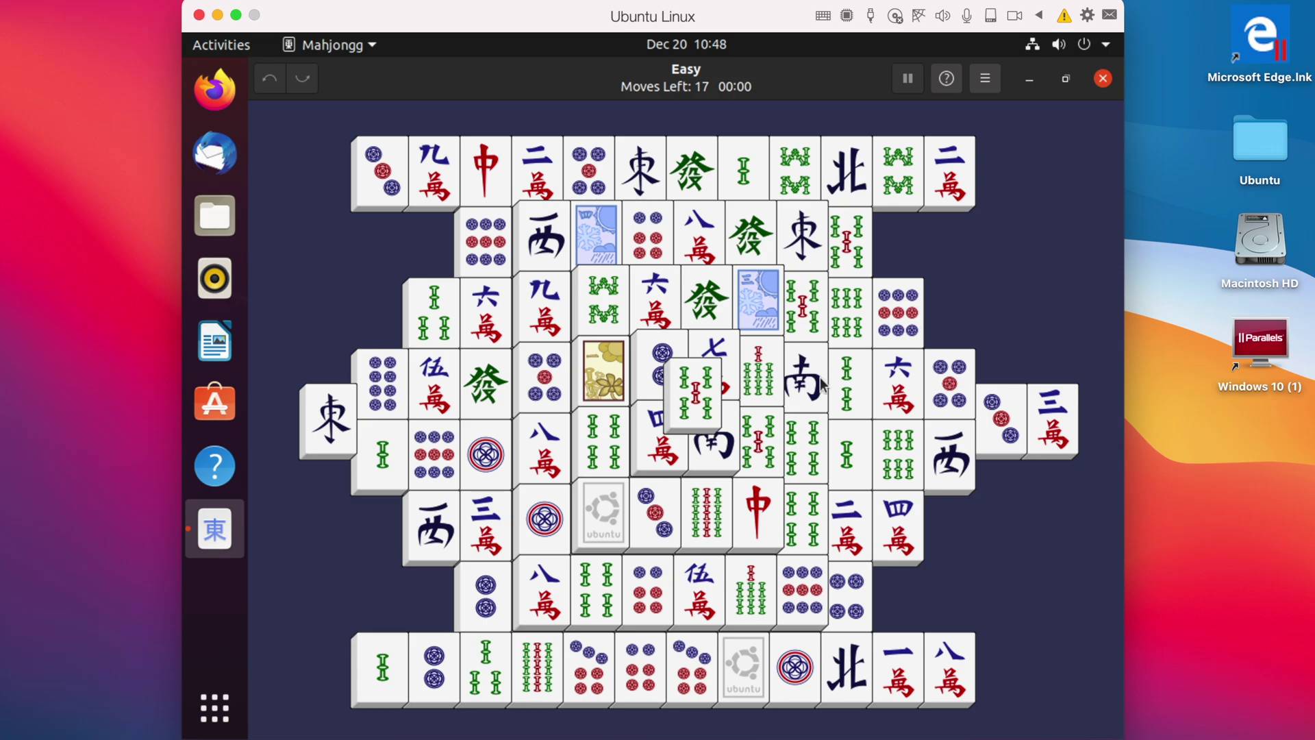
{"action": "left_click", "coordinate": [690, 406]}
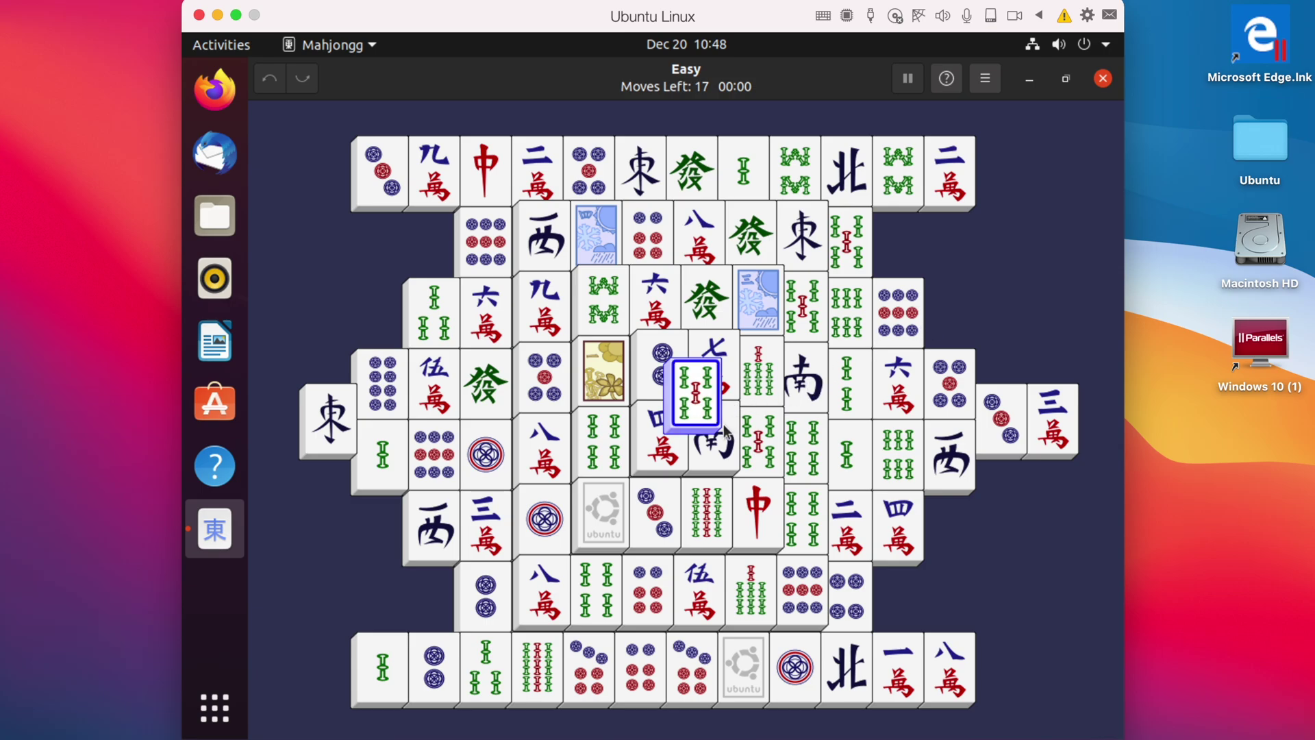
{"action": "left_click", "coordinate": [686, 411]}
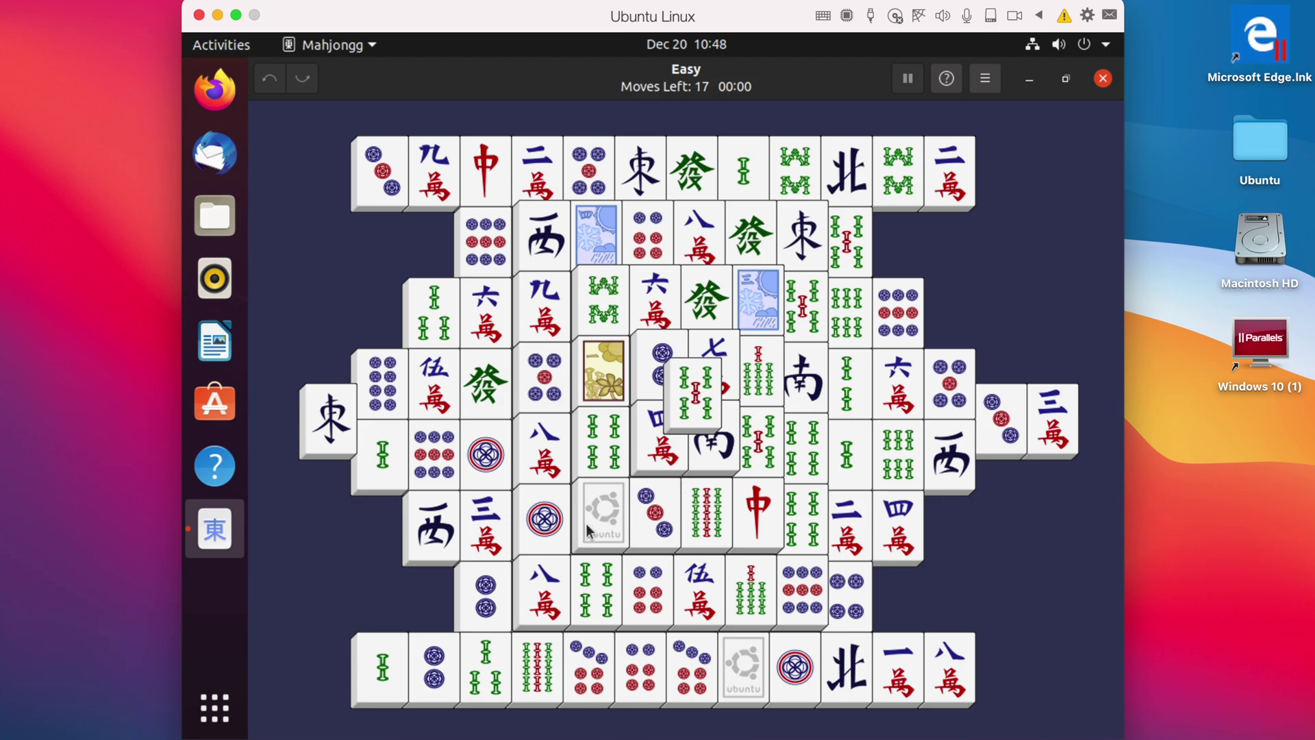
{"action": "left_click", "coordinate": [755, 333]}
{"action": "left_click", "coordinate": [782, 329]}
{"action": "left_click", "coordinate": [696, 406]}
{"action": "left_click", "coordinate": [780, 437]}
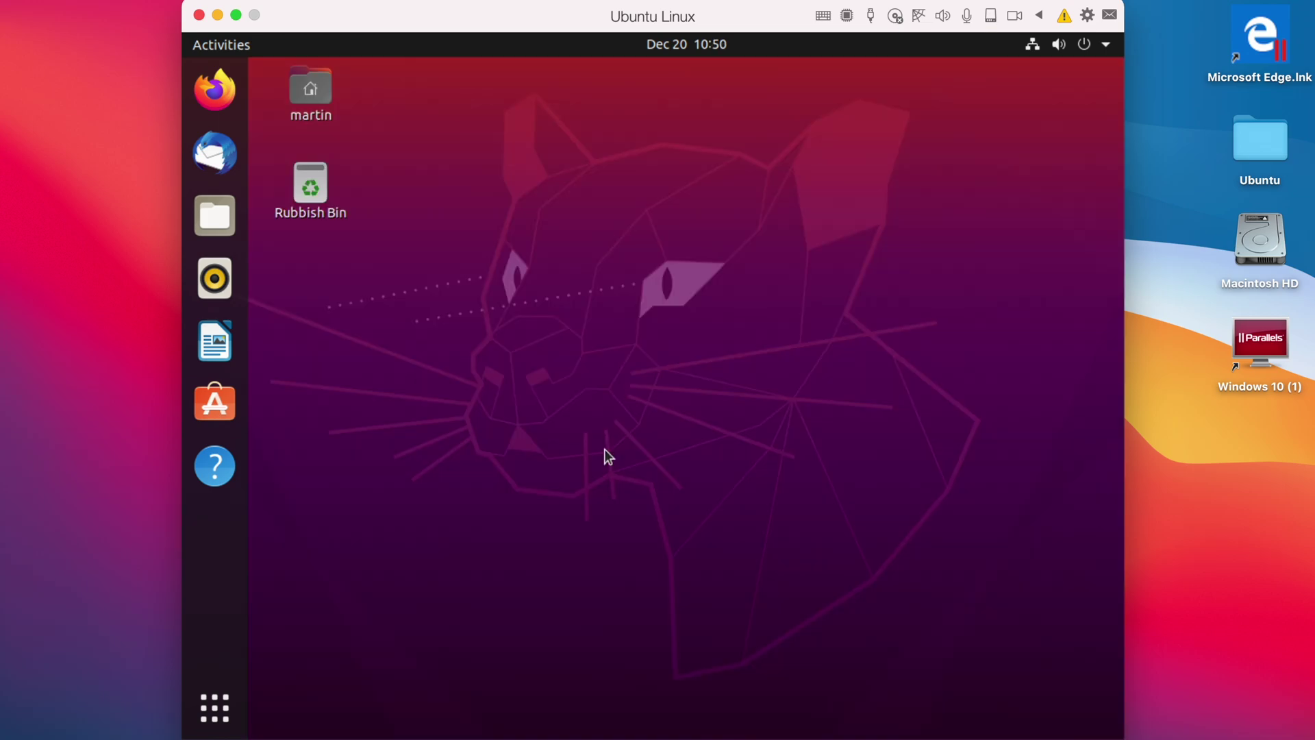
- Launch Calculator from the Utilities group in the applications overview
{"action": "left_click", "coordinate": [214, 708]}
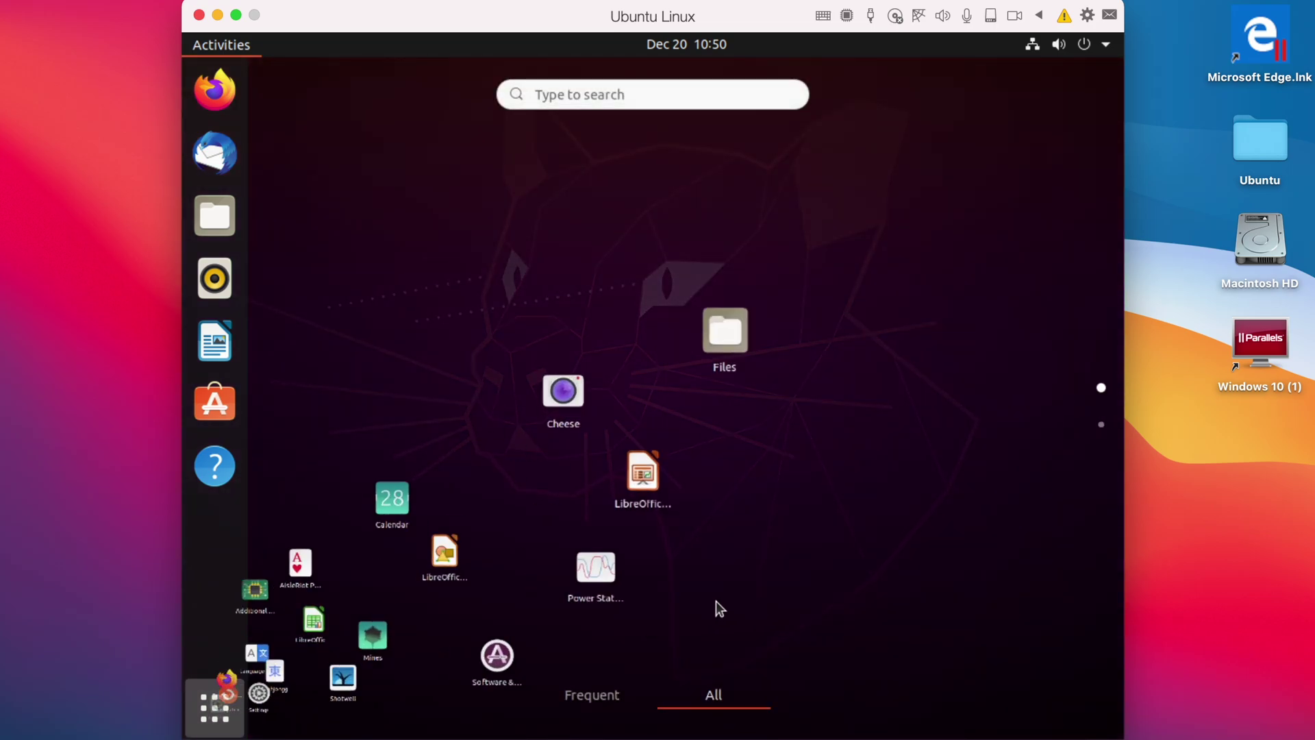
{"action": "scroll", "coordinate": [747, 596], "scroll_direction": "down", "scroll_amount": 1}
{"action": "left_click", "coordinate": [781, 346]}
{"action": "left_click", "coordinate": [773, 325]}
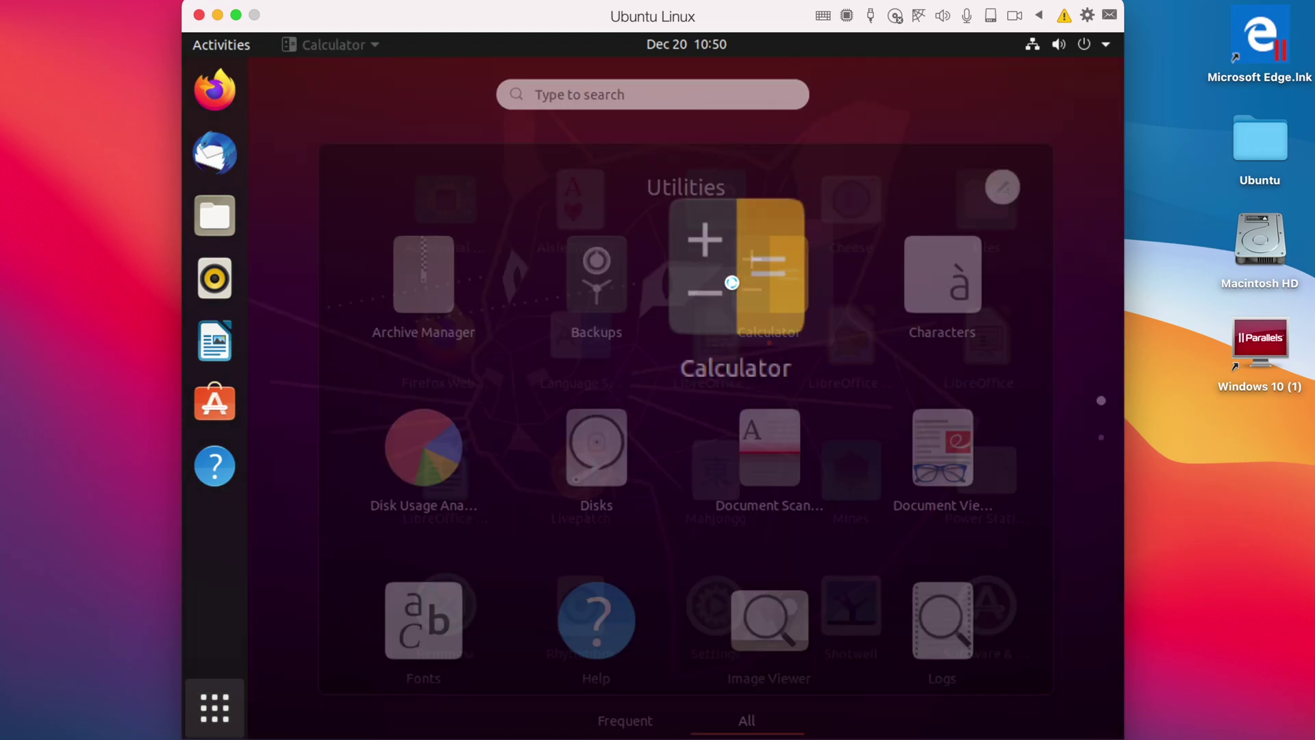
- Cycle through Basic and Advanced modes, then back to Financial Mode and enter 5
{"action": "left_click", "coordinate": [708, 186]}
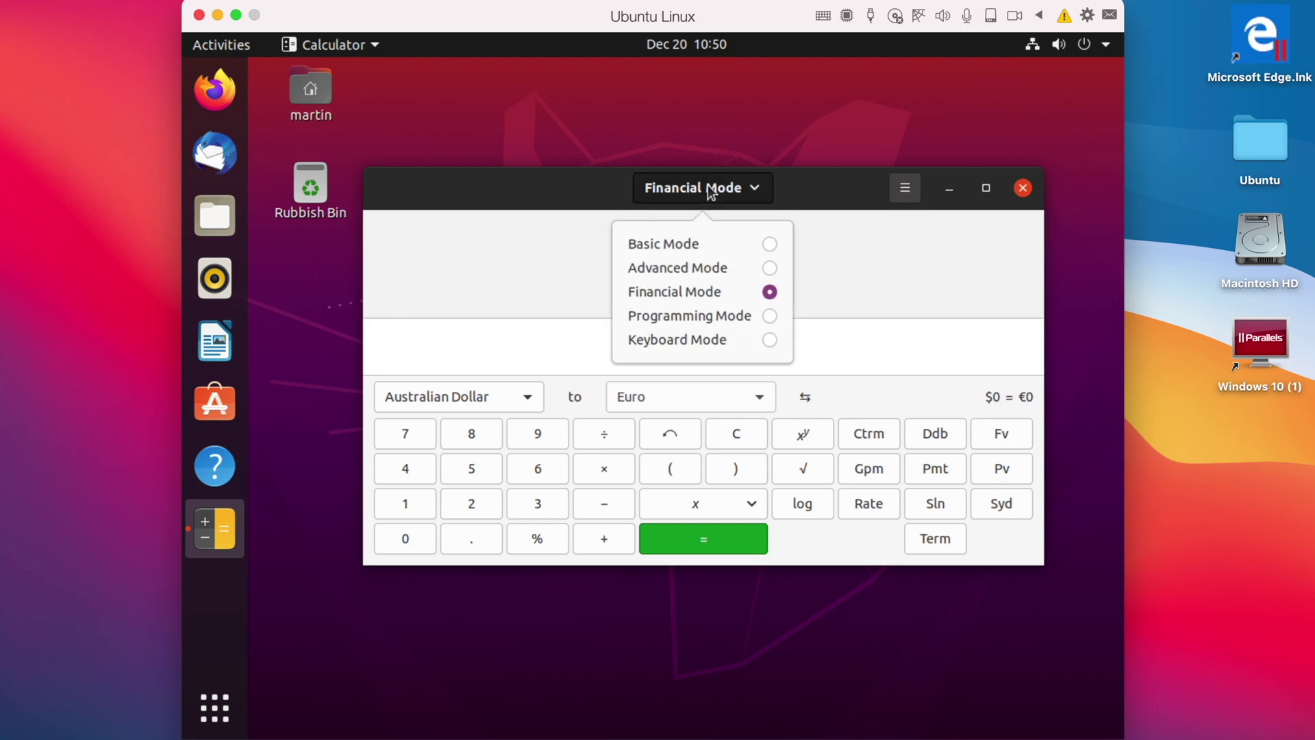
{"action": "left_click", "coordinate": [696, 238]}
{"action": "left_click", "coordinate": [700, 186]}
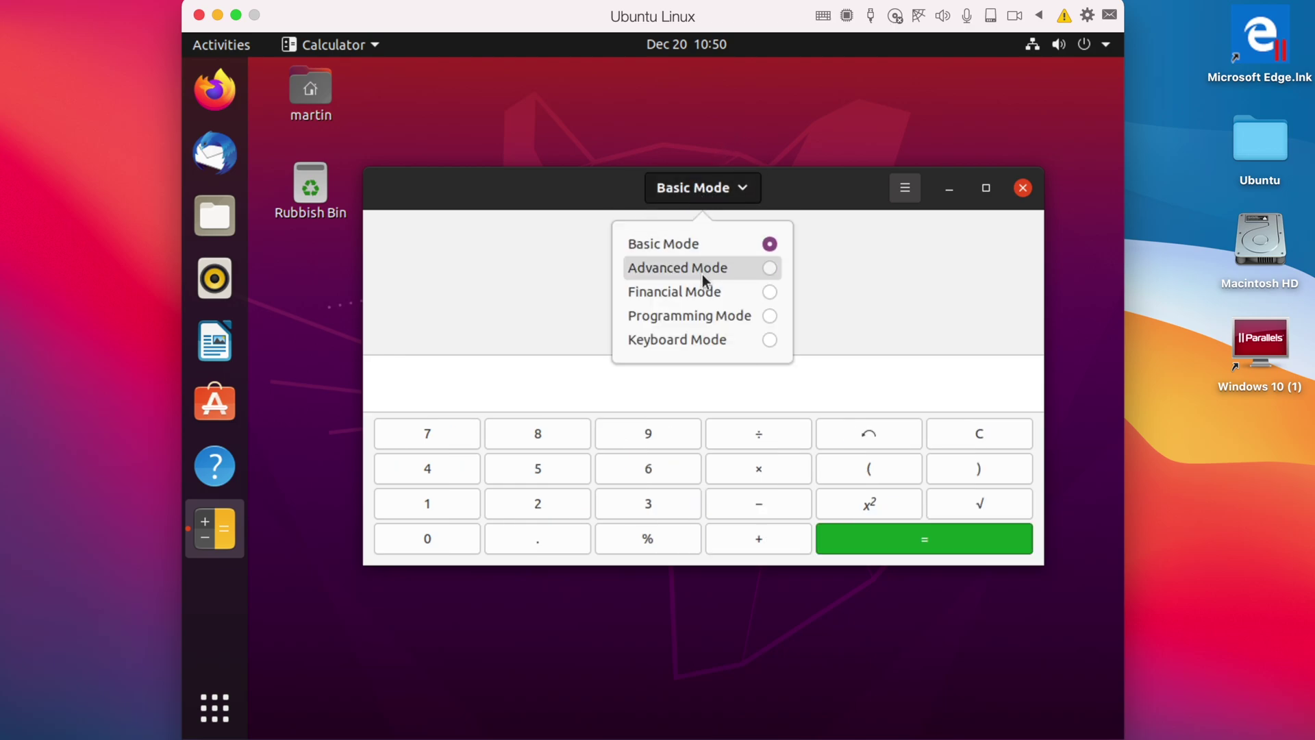
{"action": "left_click", "coordinate": [701, 274]}
{"action": "left_click", "coordinate": [698, 191]}
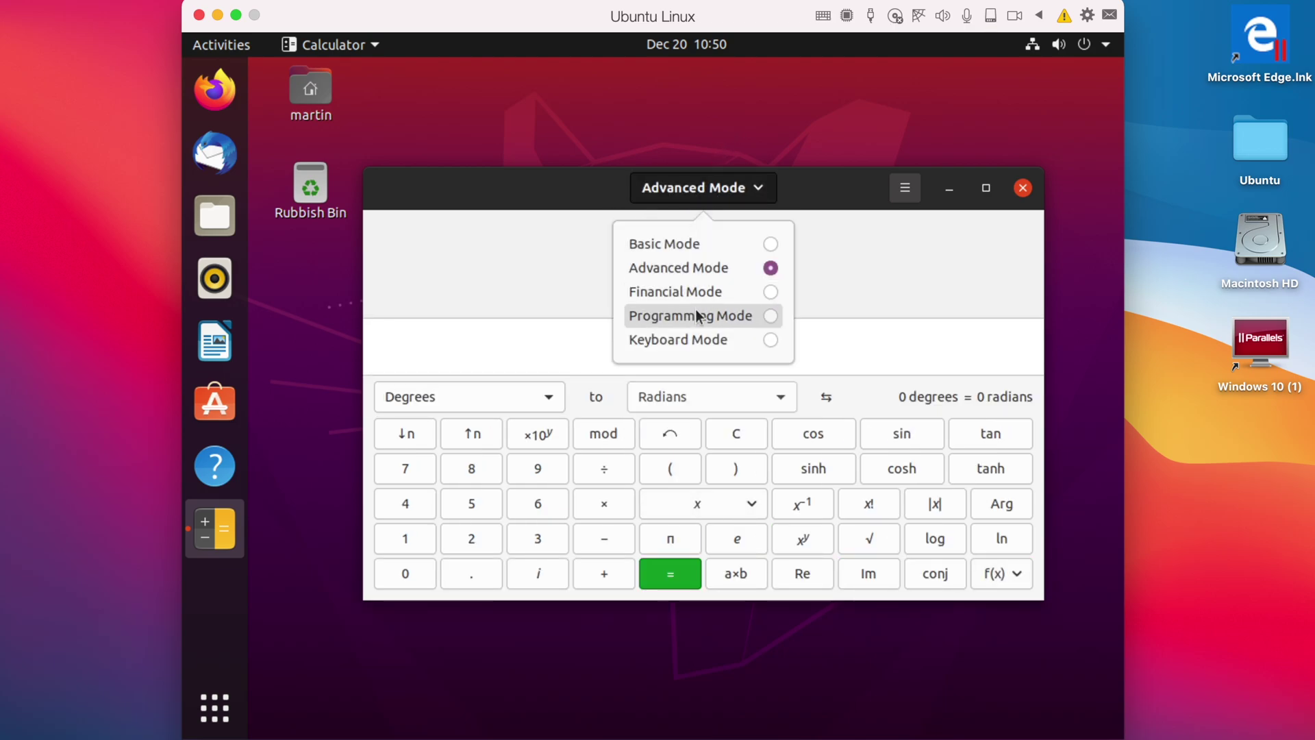
{"action": "left_click", "coordinate": [689, 294]}
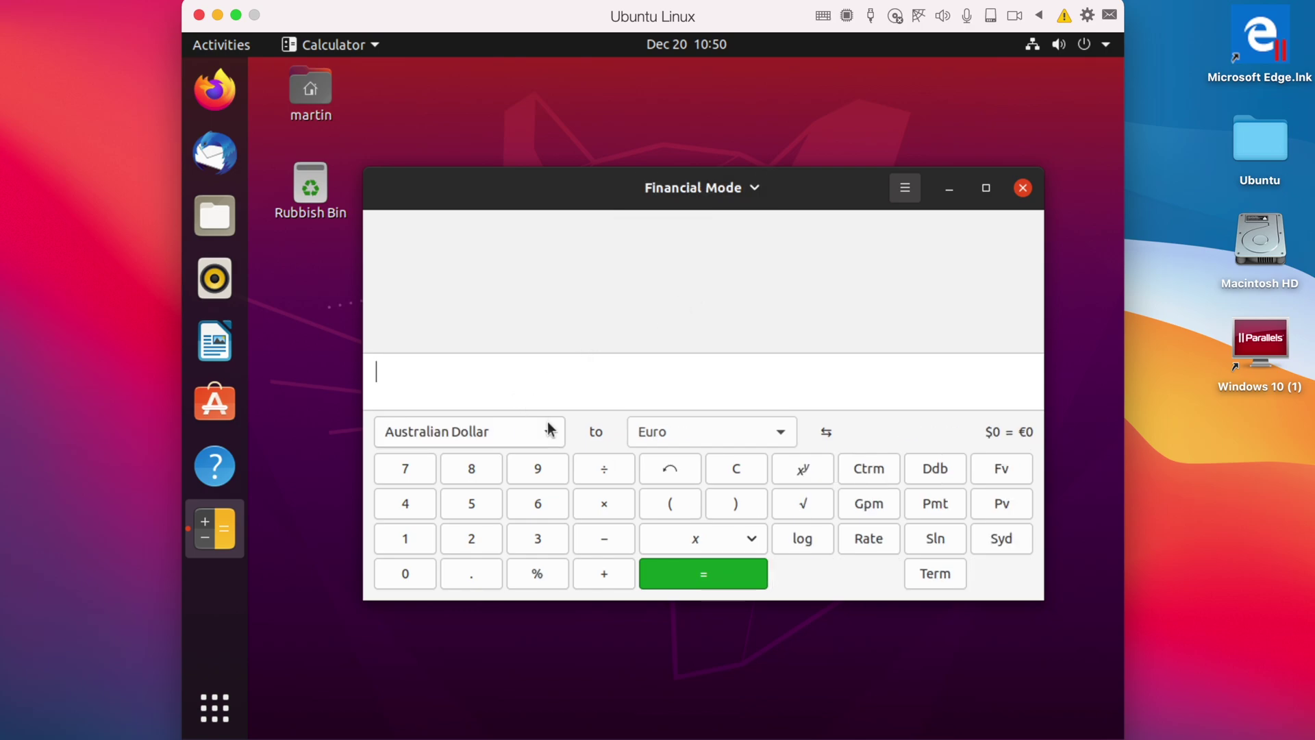
{"action": "left_click", "coordinate": [472, 507]}
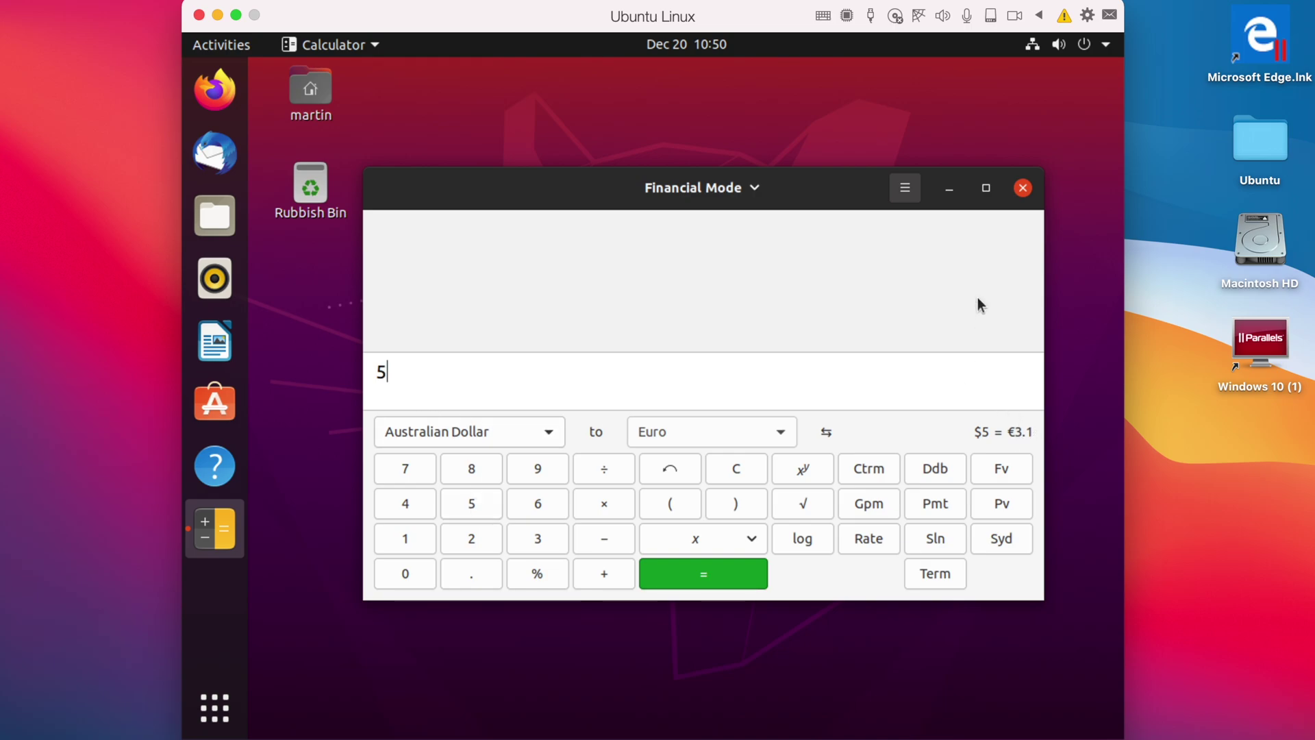
- Switch the calculator to Programming Mode, then to Keyboard Mode
{"action": "left_click", "coordinate": [721, 193]}
{"action": "left_click", "coordinate": [721, 316]}
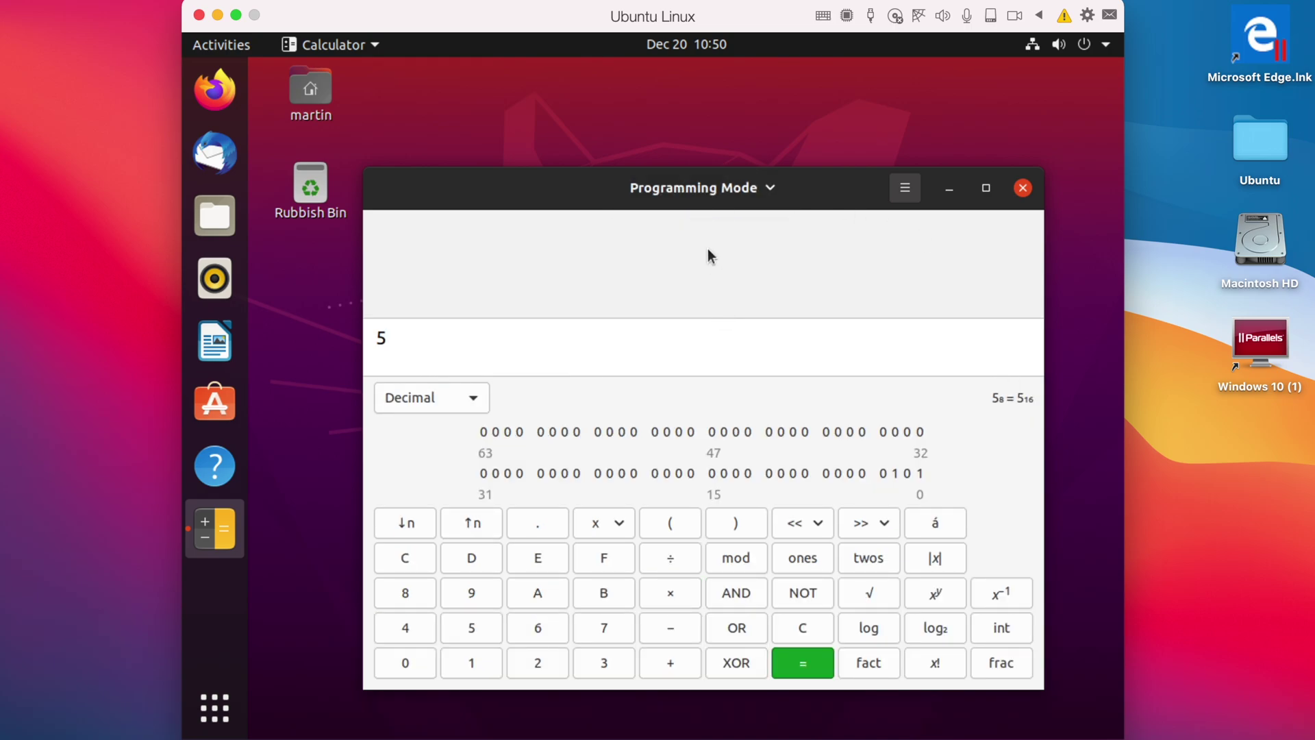
{"action": "left_click", "coordinate": [693, 191]}
{"action": "left_click", "coordinate": [701, 342]}
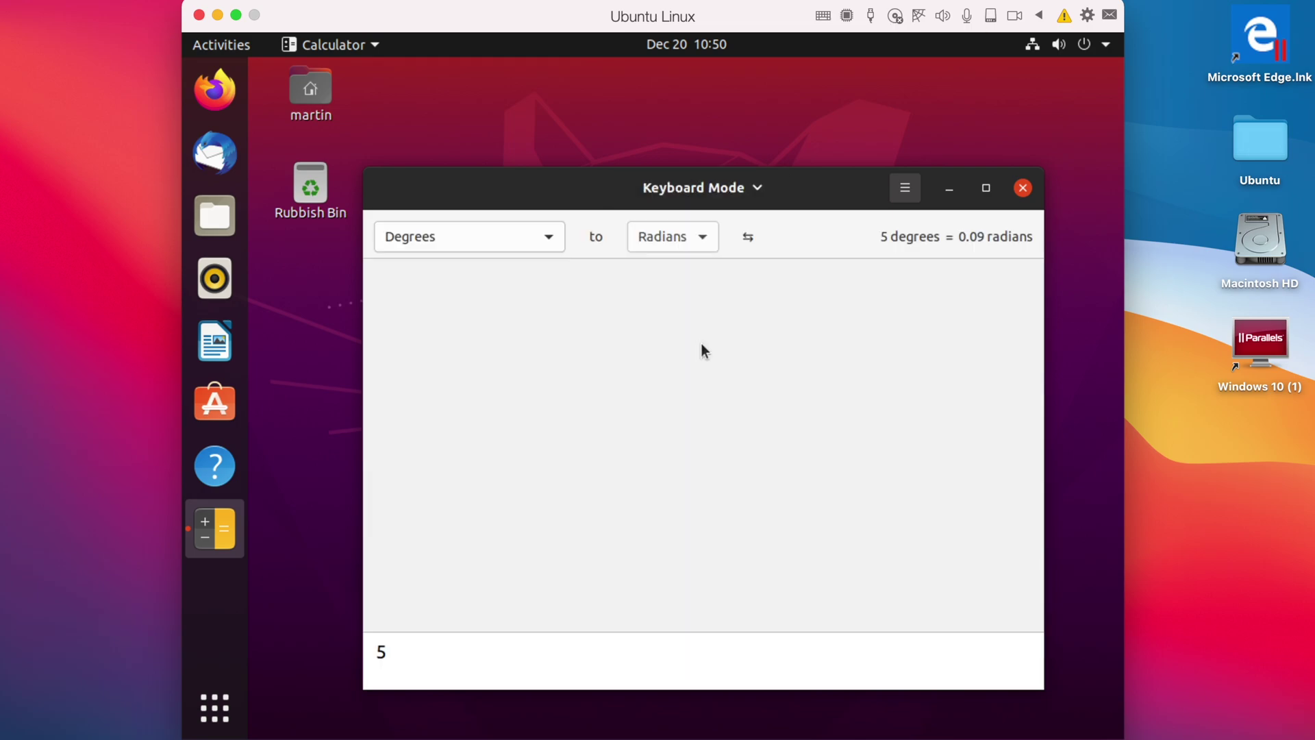
- Convert the value from Degrees to Gradians
{"action": "left_click", "coordinate": [478, 237]}
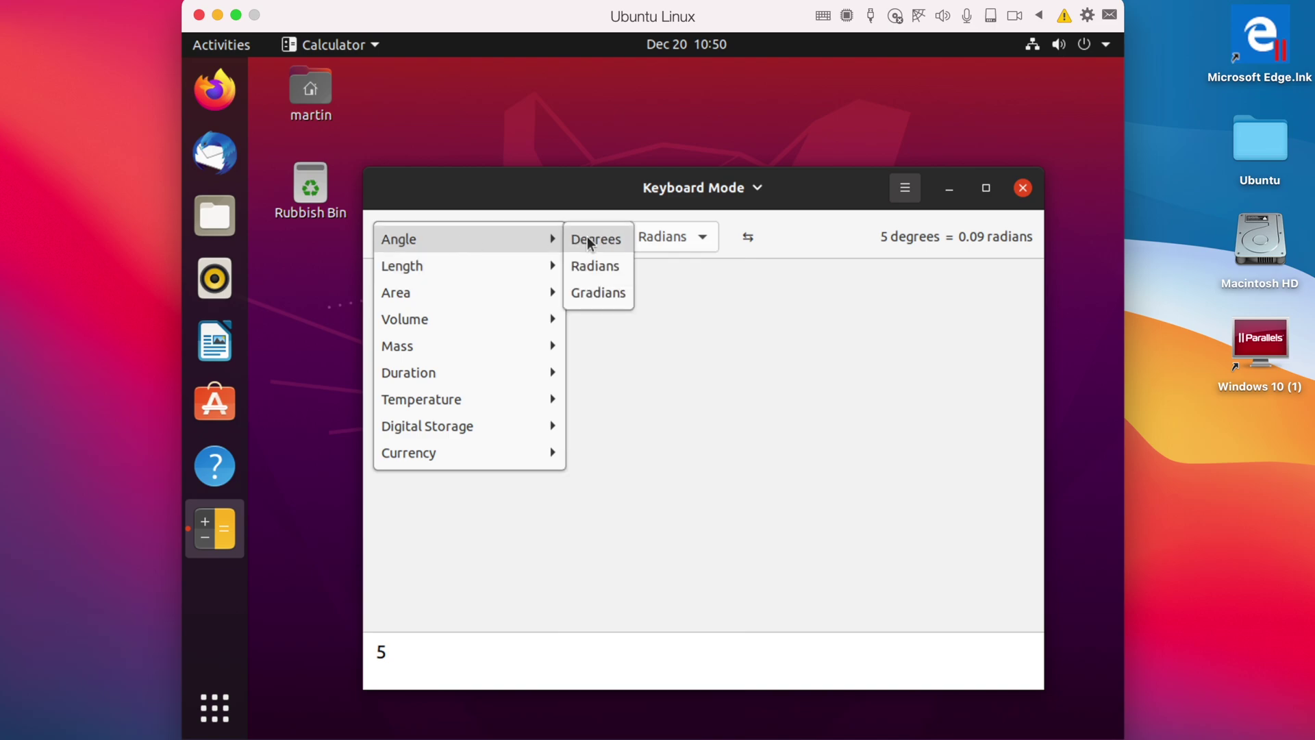
{"action": "left_click", "coordinate": [607, 238]}
{"action": "left_click", "coordinate": [658, 237]}
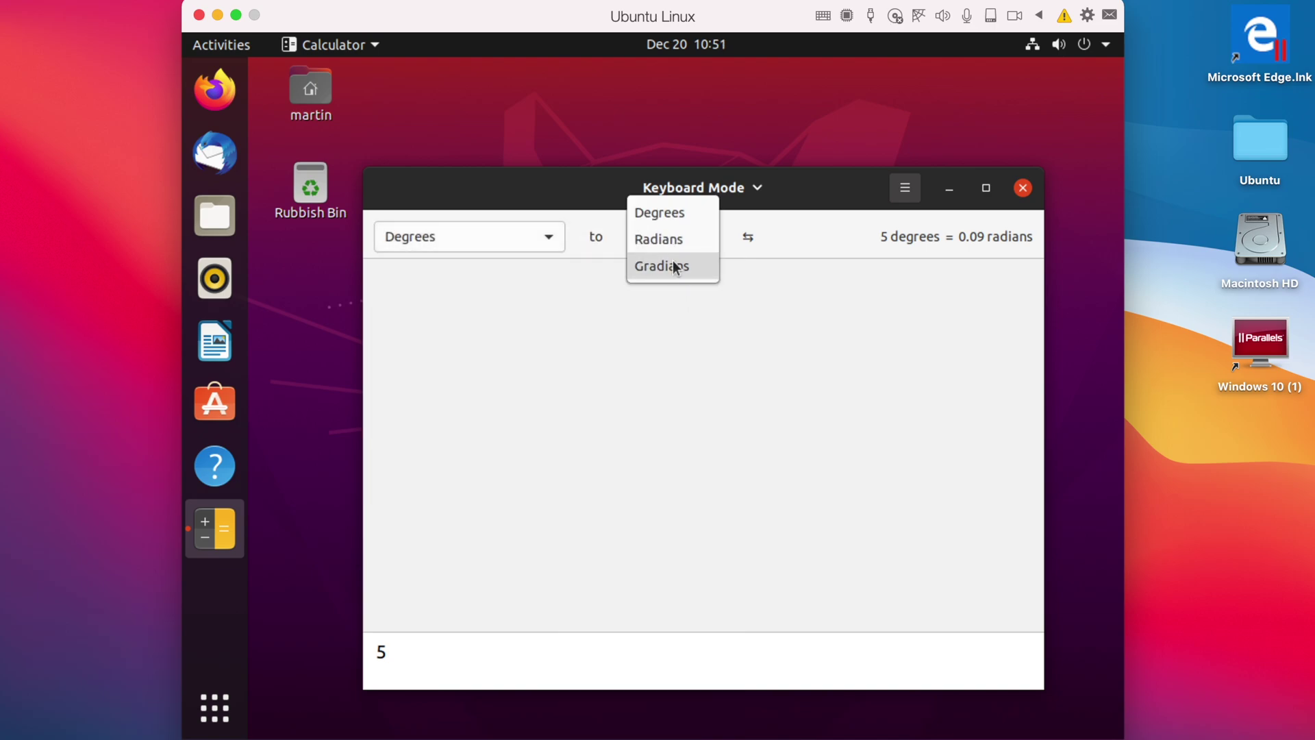
{"action": "left_click", "coordinate": [673, 263]}
- Convert 5 °C to Fahrenheit, showing 41 °F
{"action": "left_click", "coordinate": [496, 233]}
{"action": "mouse_move", "coordinate": [488, 274]}
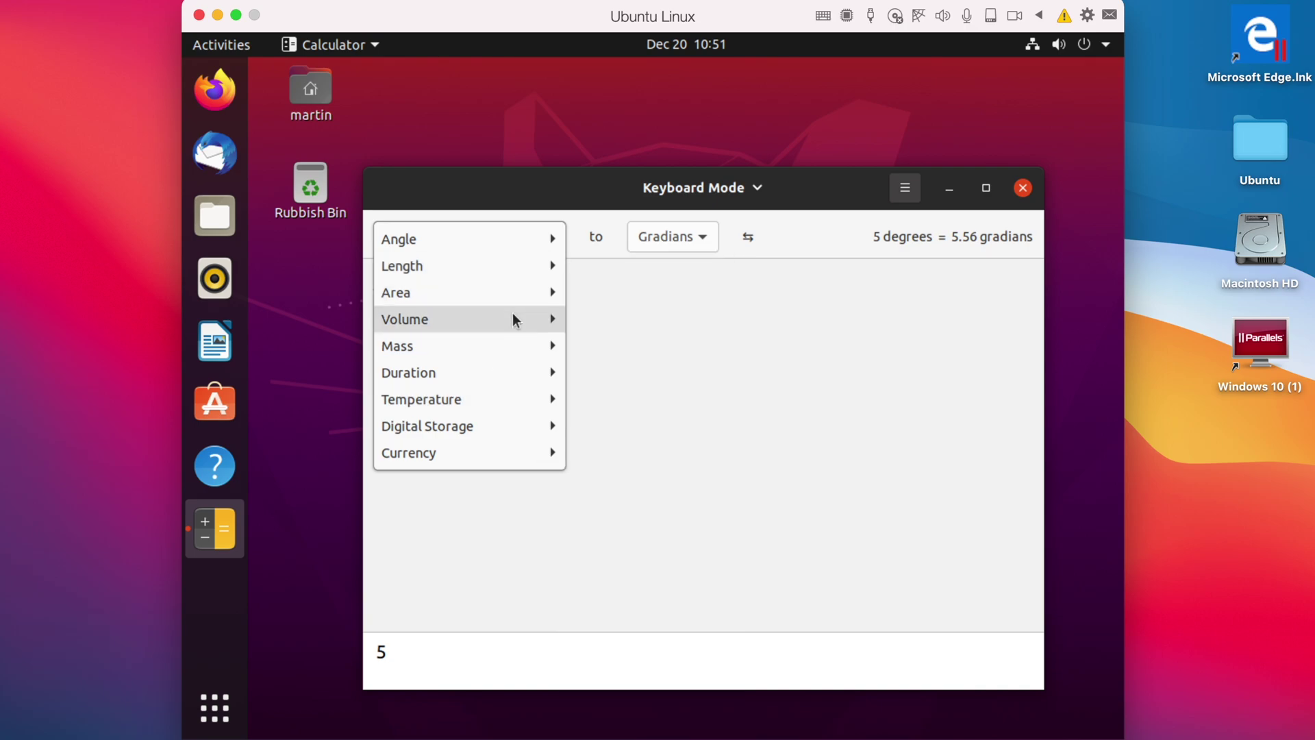
{"action": "mouse_move", "coordinate": [518, 398]}
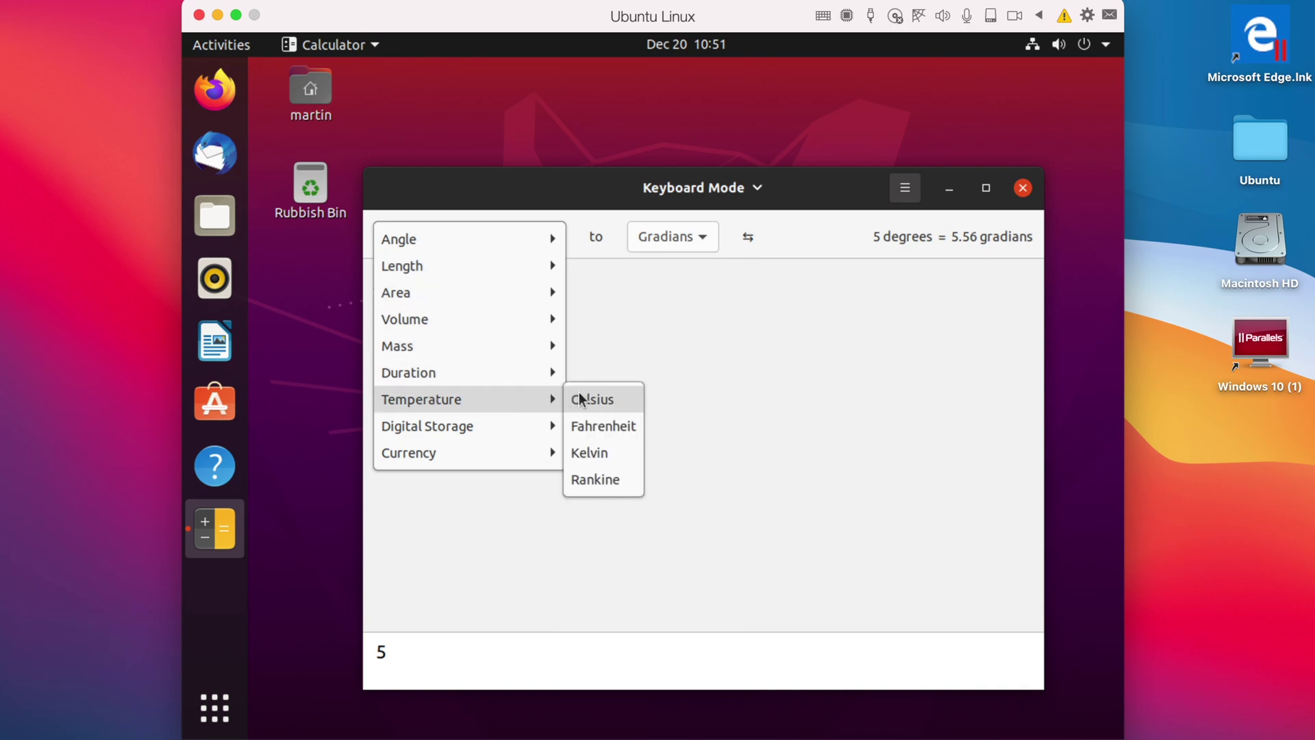
{"action": "left_click", "coordinate": [579, 397]}
{"action": "left_click", "coordinate": [679, 237]}
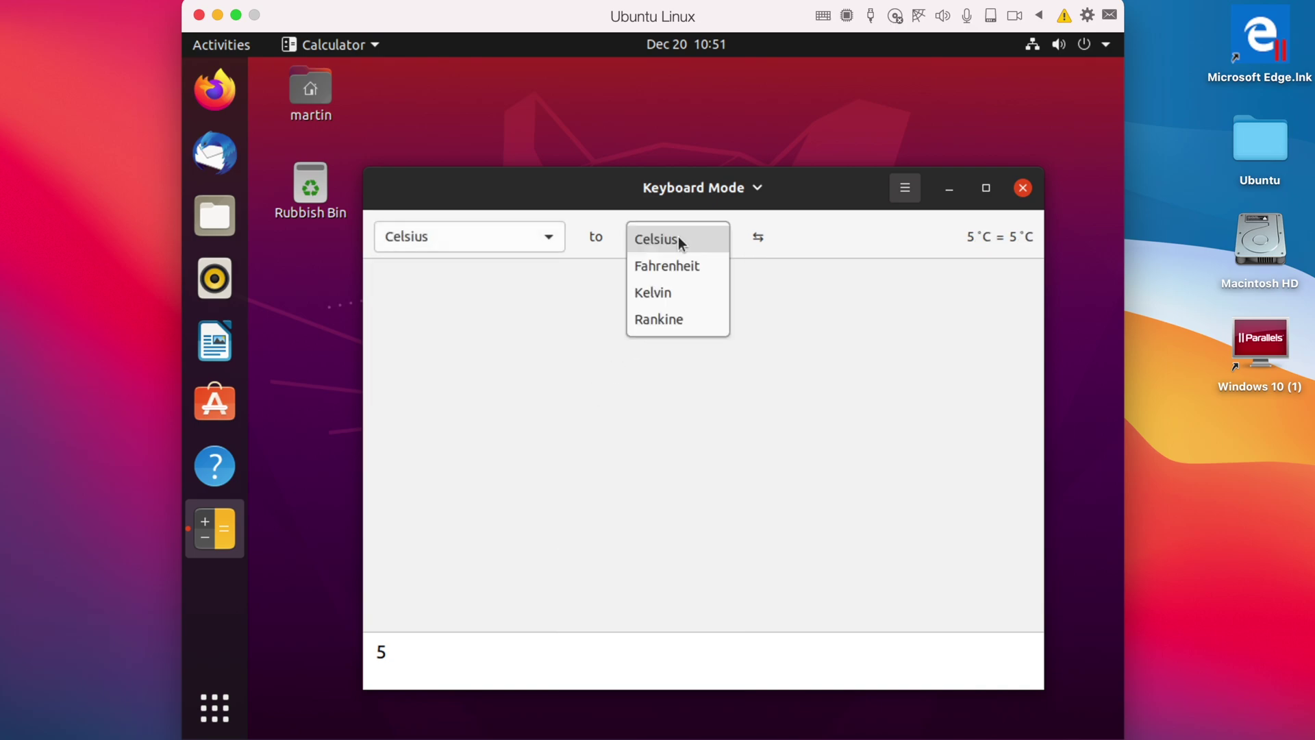
{"action": "left_click", "coordinate": [686, 270]}
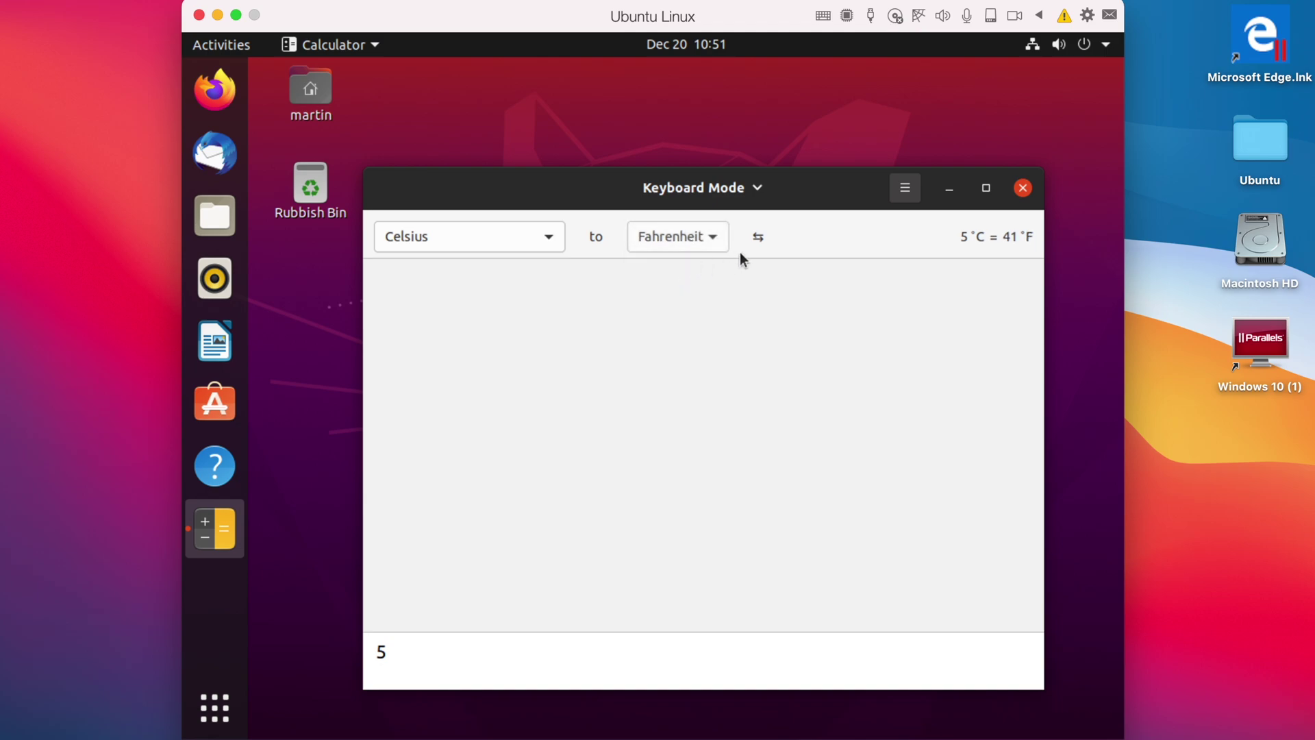